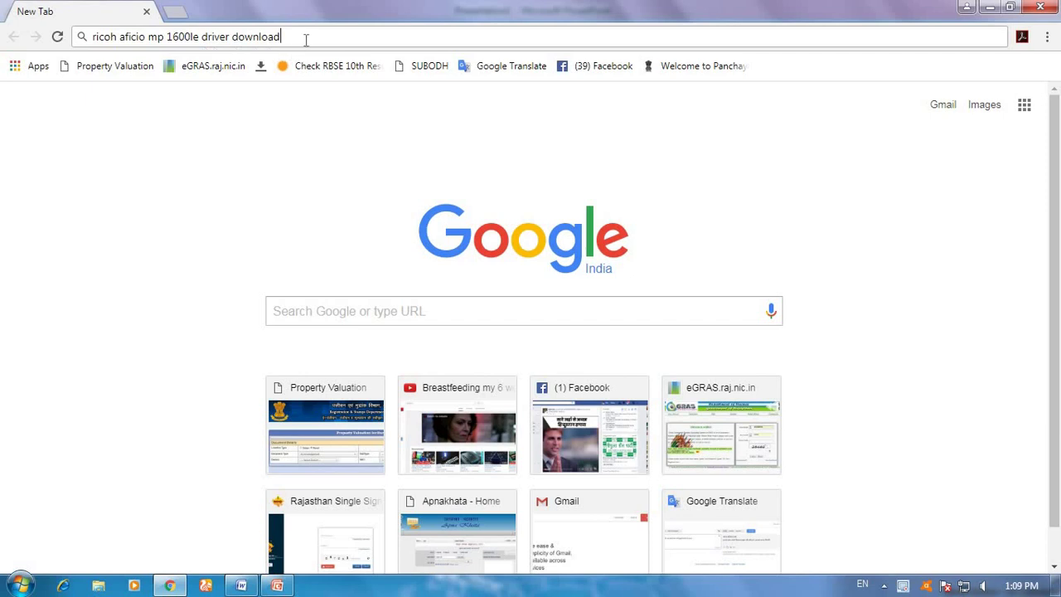
# Search Google for "ricoh aficio mp 1600le driver download" and open Ricoh's English Aficio MP 1600L/1600Le/2000L/2000Le(DDST) downloads page
pyautogui.press('Return')
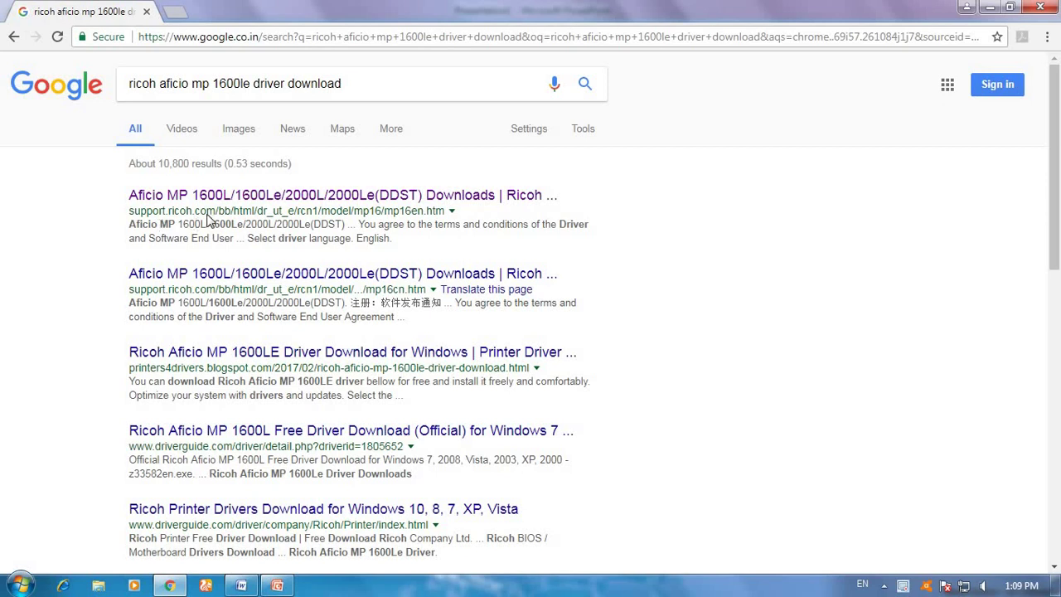
pyautogui.click(248, 199)
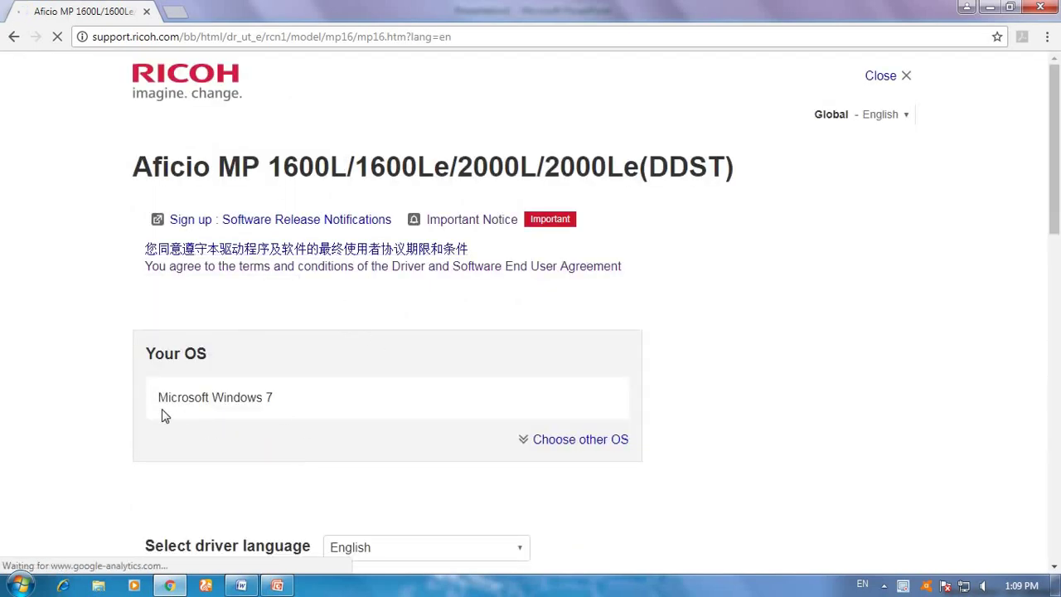
# Download the DDST Printer Driver for Microsoft Windows 7 from the Windows list under Choose other OS
pyautogui.scroll(-2, 559, 407)
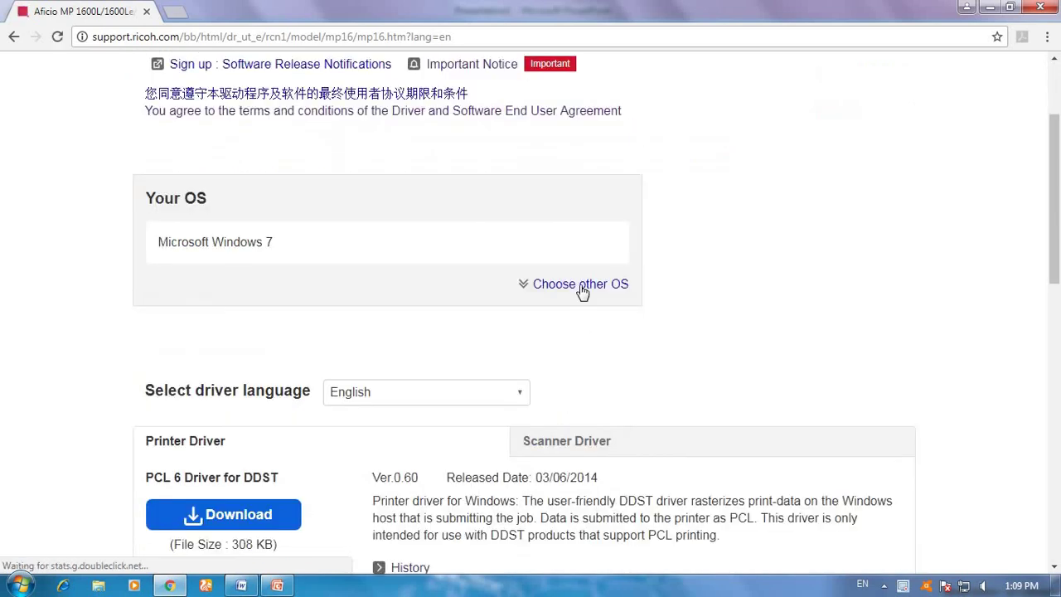
pyautogui.scroll(-1, 580, 292)
pyautogui.scroll(-10, 580, 292)
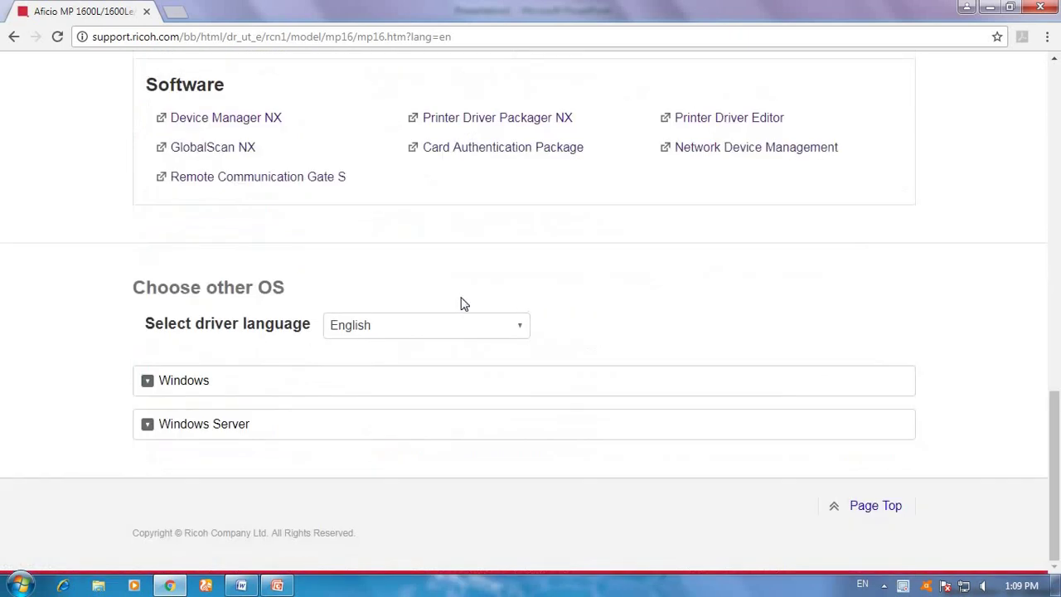
pyautogui.click(348, 393)
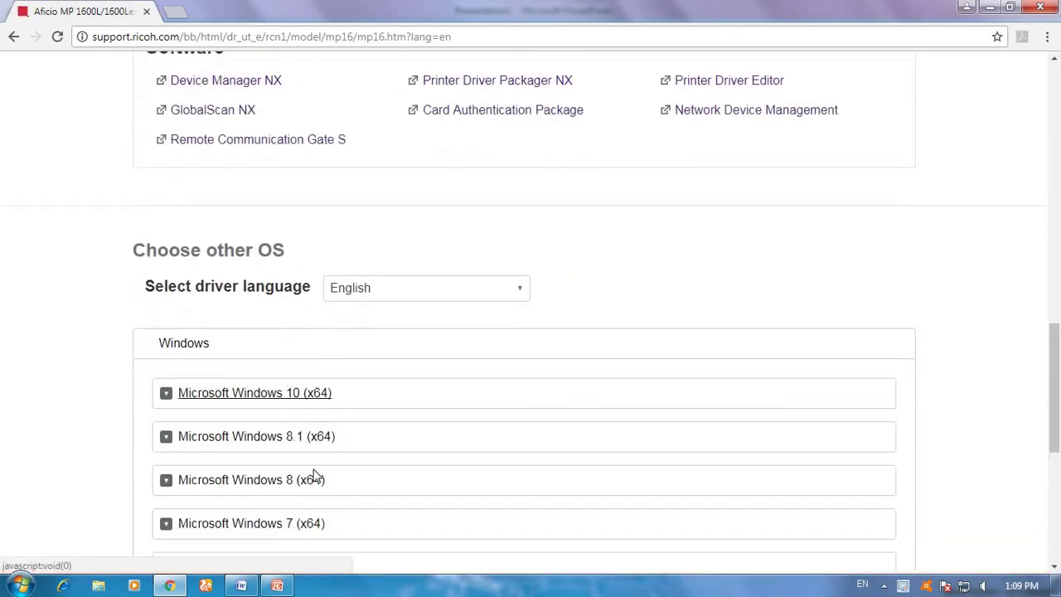
pyautogui.scroll(-3, 315, 414)
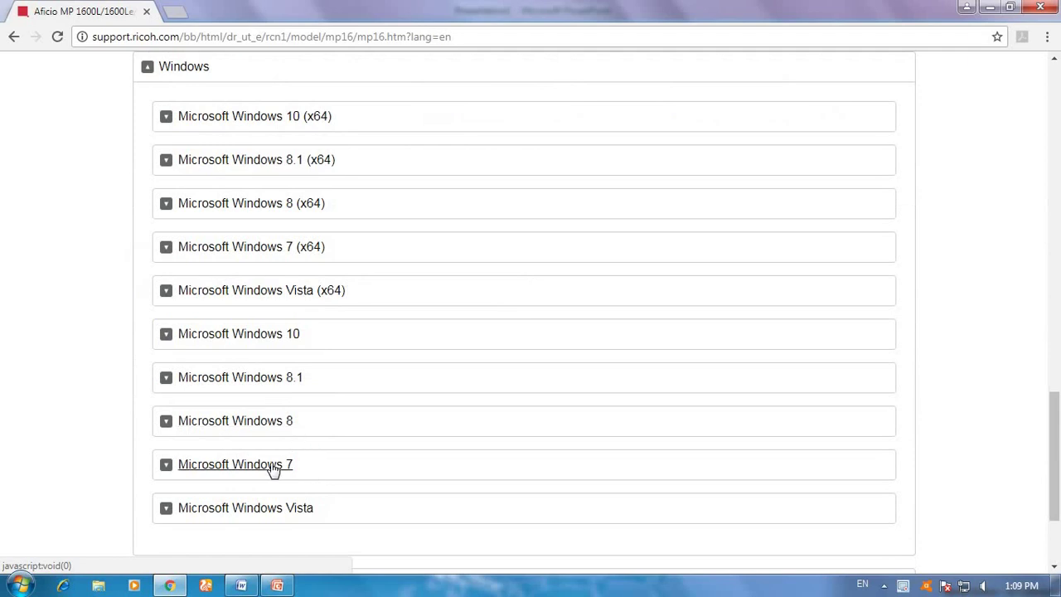
pyautogui.click(273, 466)
pyautogui.scroll(-5, 277, 456)
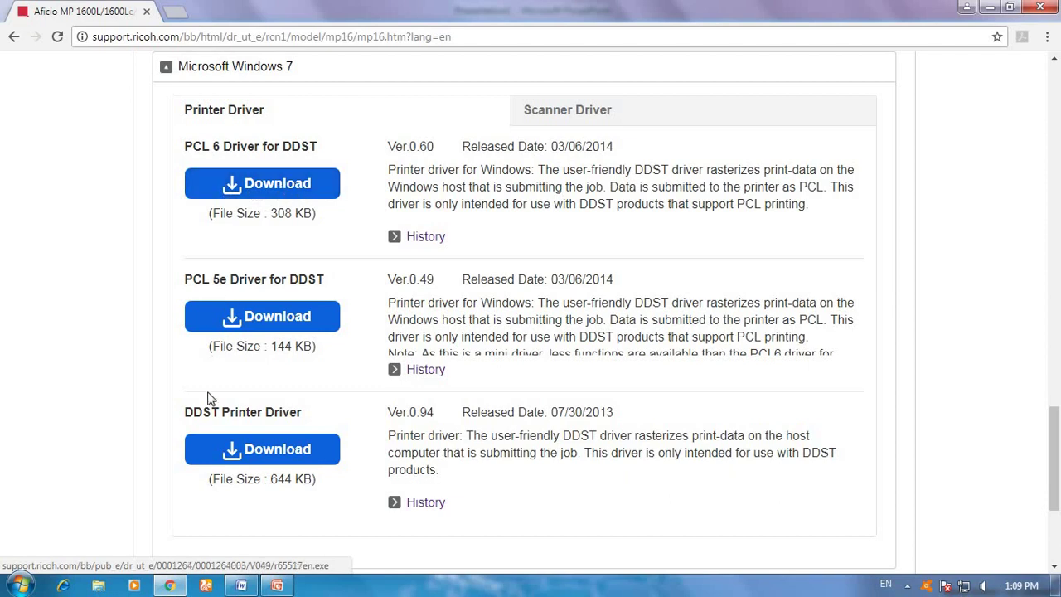
pyautogui.click(233, 459)
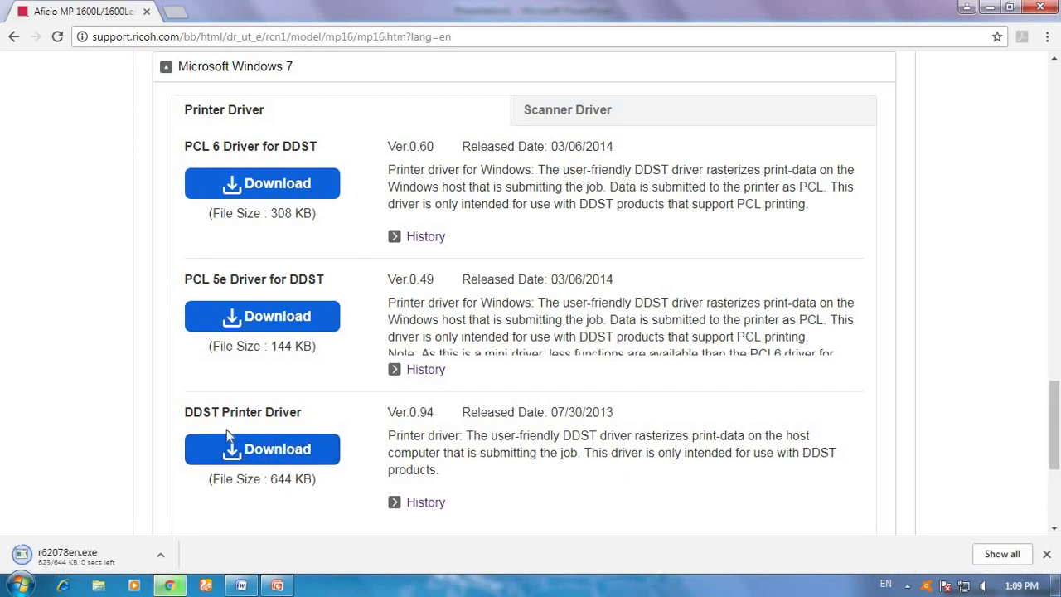
# Run the downloaded r62078en.exe and unzip its files to c:\temp\r62078en
pyautogui.click(128, 562)
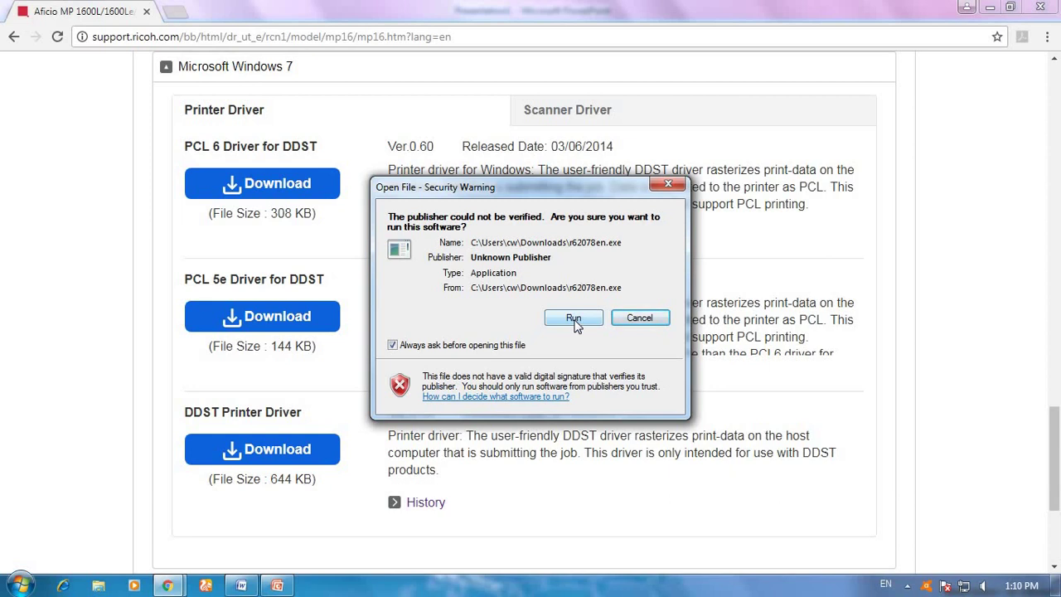
pyautogui.click(574, 319)
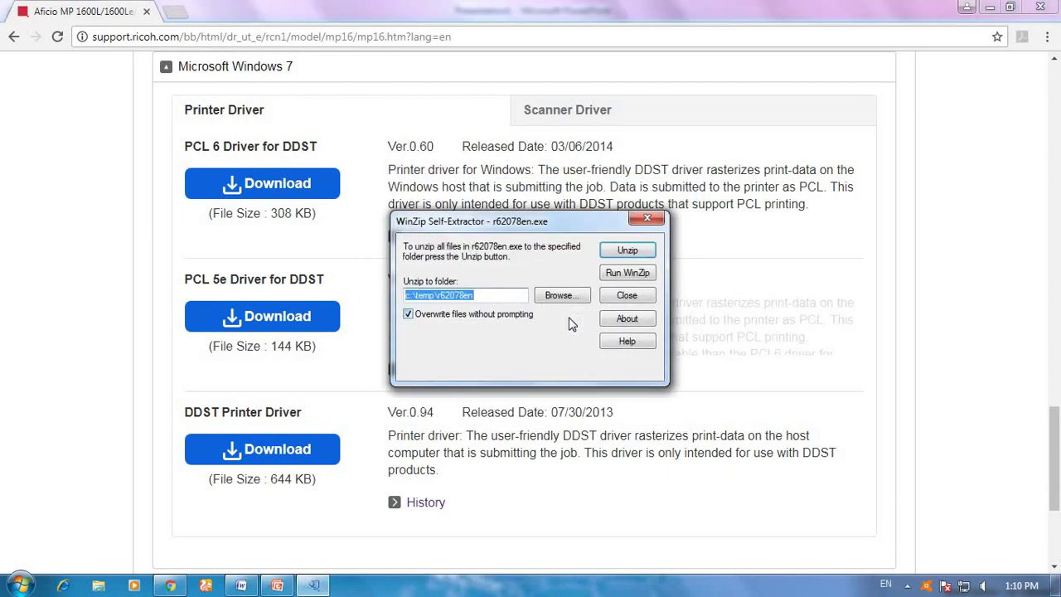
pyautogui.click(624, 252)
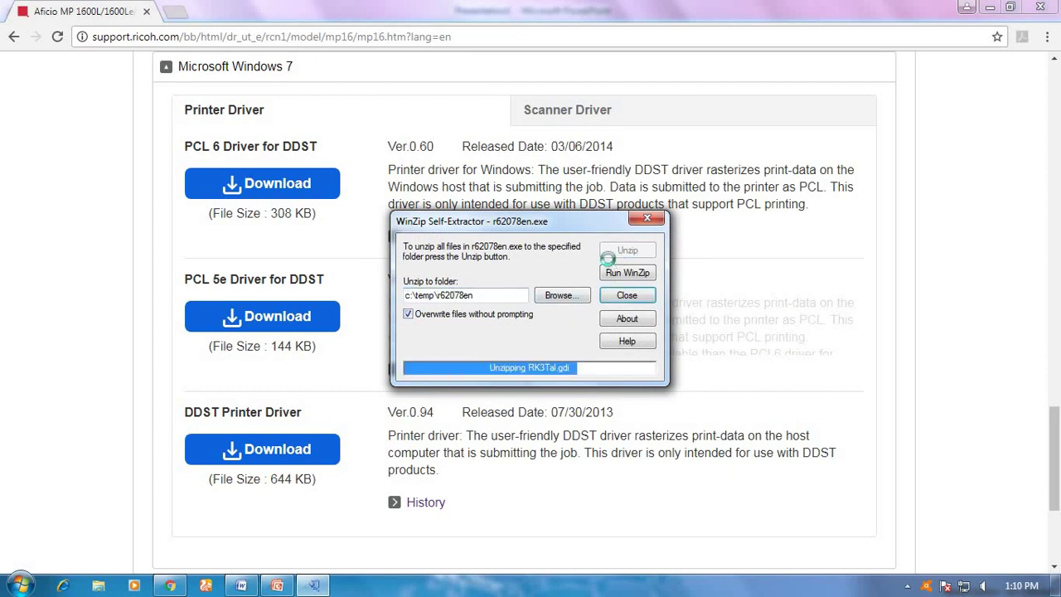
pyautogui.click(572, 343)
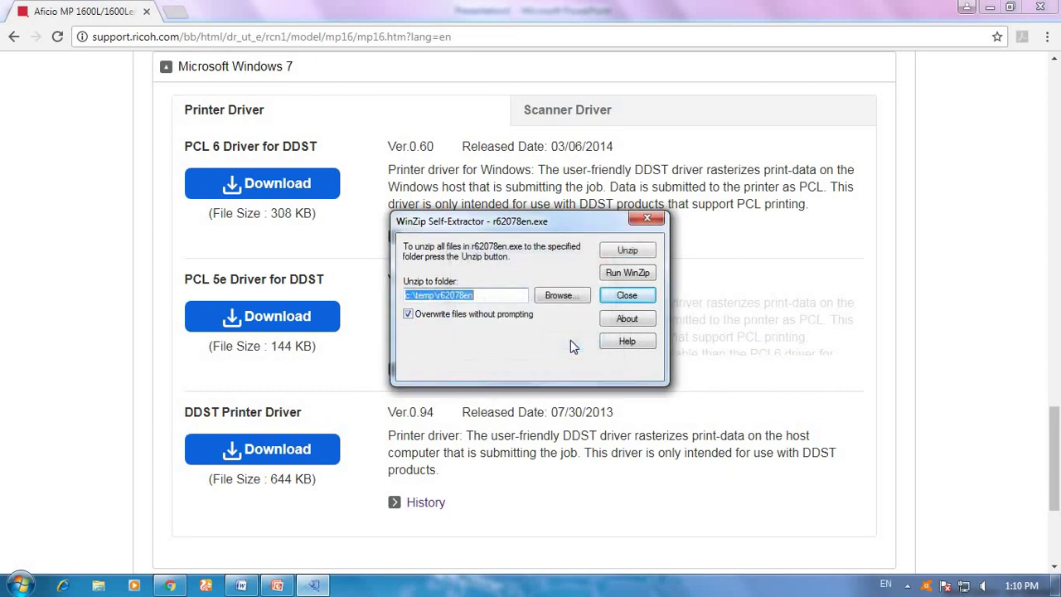
# Copy the unzip folder path c:\temp\r62078en and close the WinZip Self-Extractor
pyautogui.rightClick(427, 295)
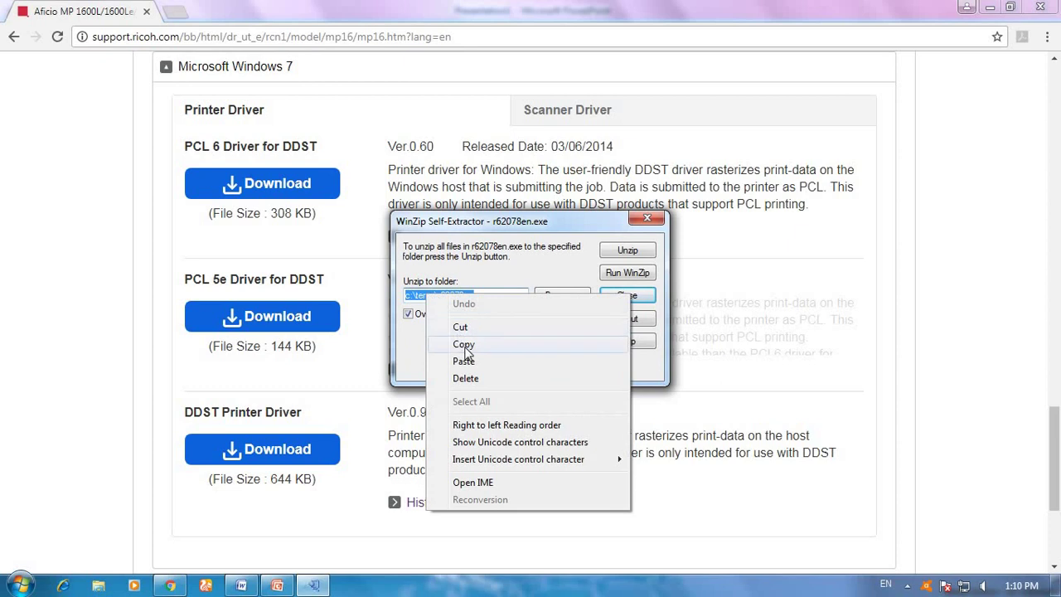
pyautogui.click(463, 345)
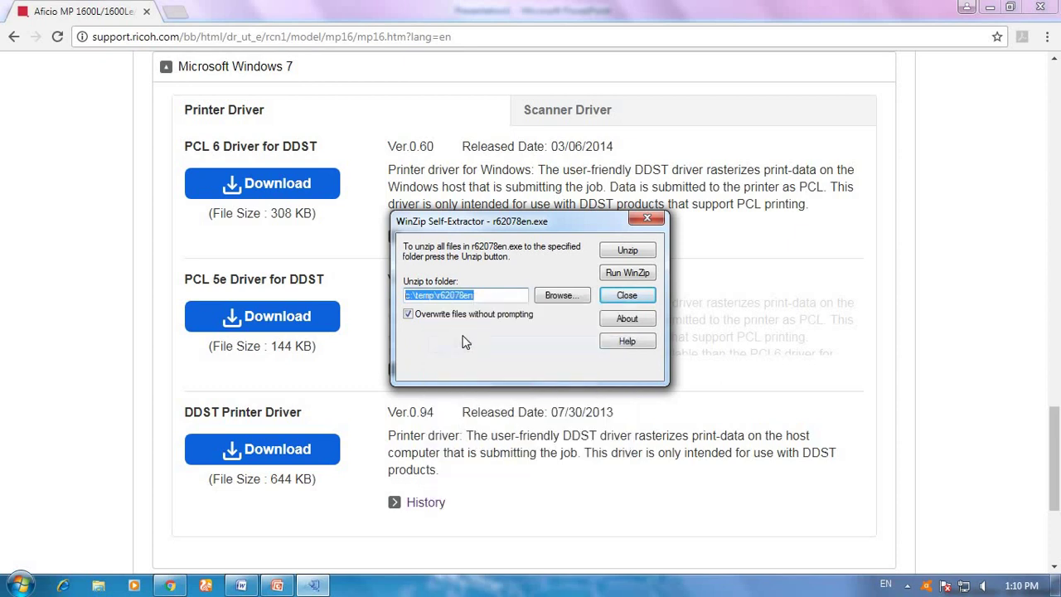
pyautogui.click(649, 221)
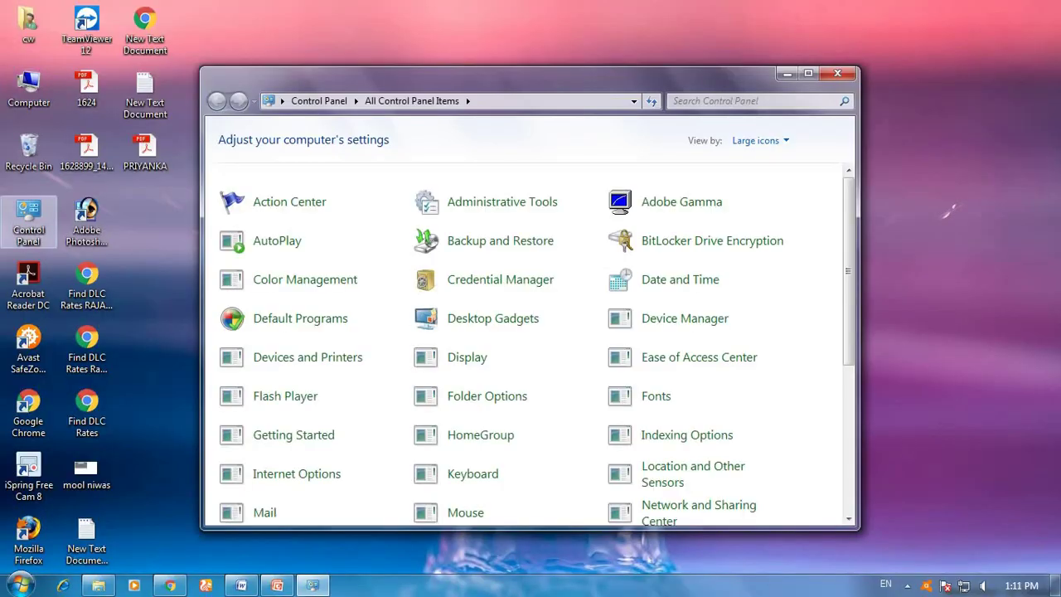
# Maximize the Control Panel window, open Devices and Printers and refresh its contents
pyautogui.click(809, 74)
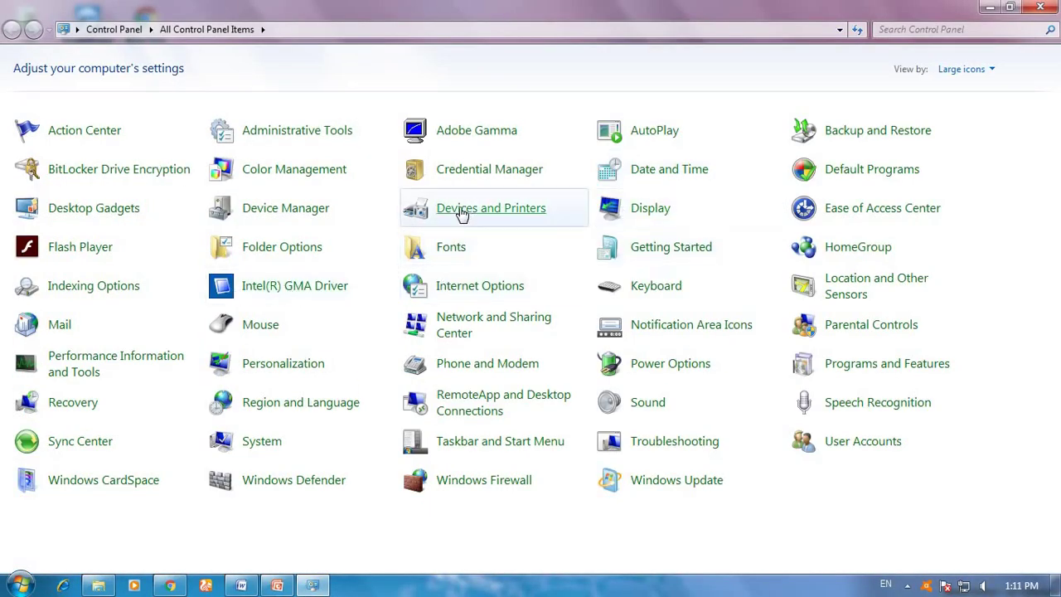
pyautogui.click(462, 215)
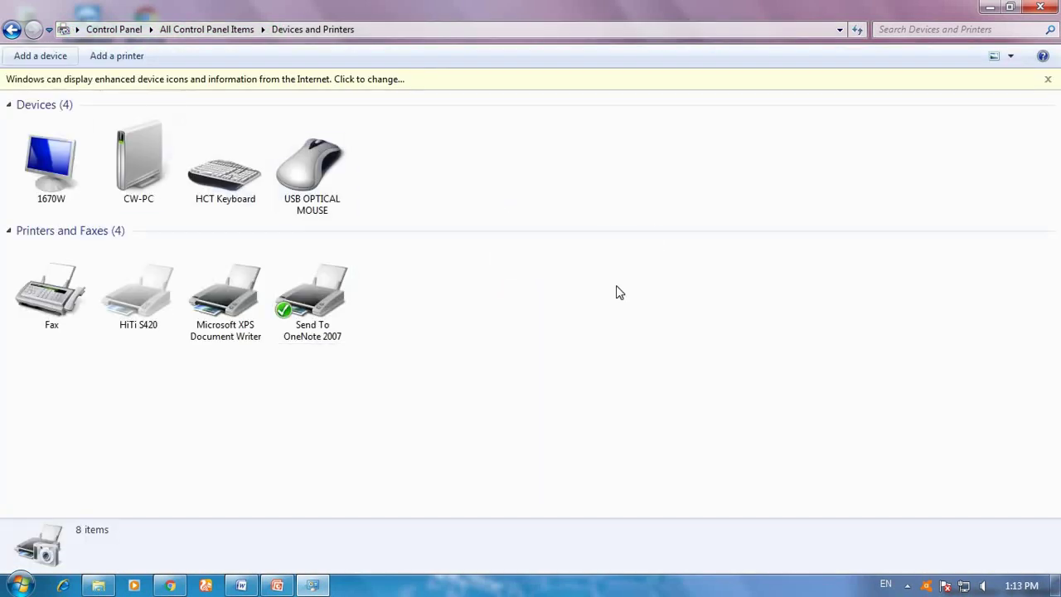
pyautogui.rightClick(617, 289)
pyautogui.click(654, 352)
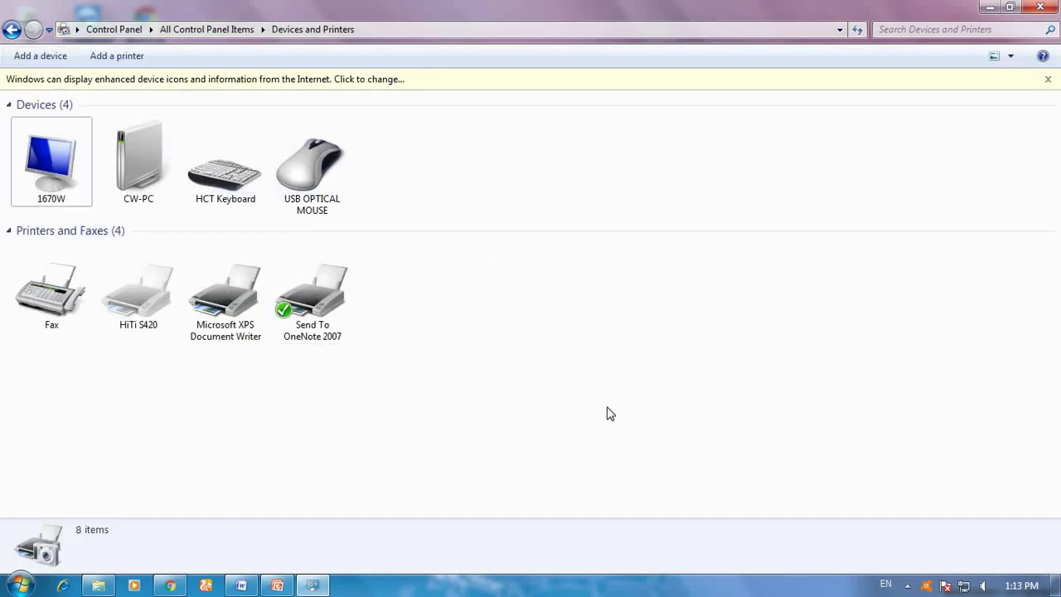
# Start adding a local printer that uses the existing port LPT1: (Printer Port)
pyautogui.rightClick(602, 341)
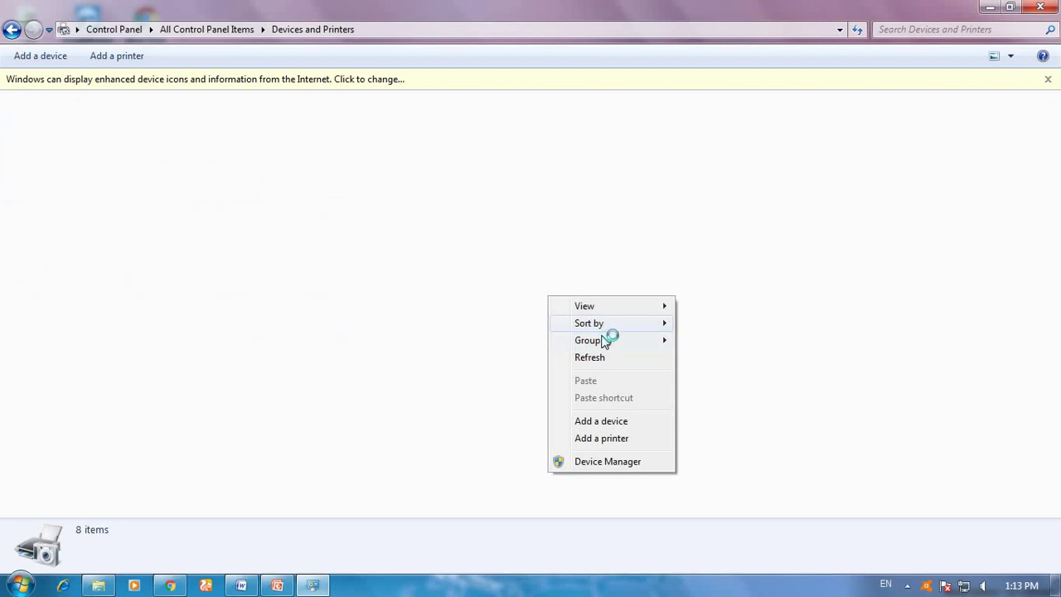
pyautogui.click(610, 439)
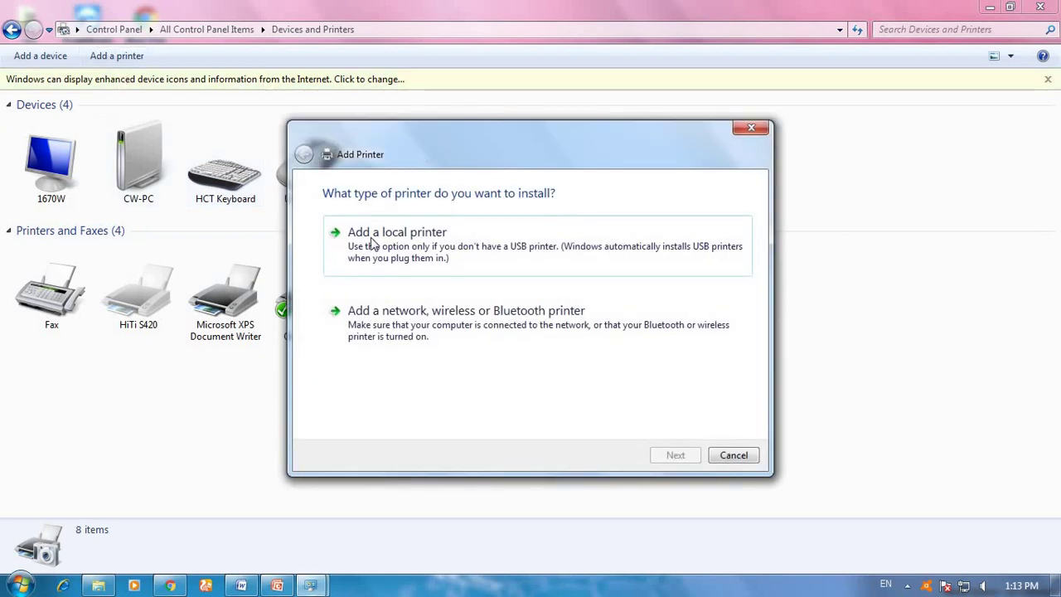
pyautogui.click(367, 254)
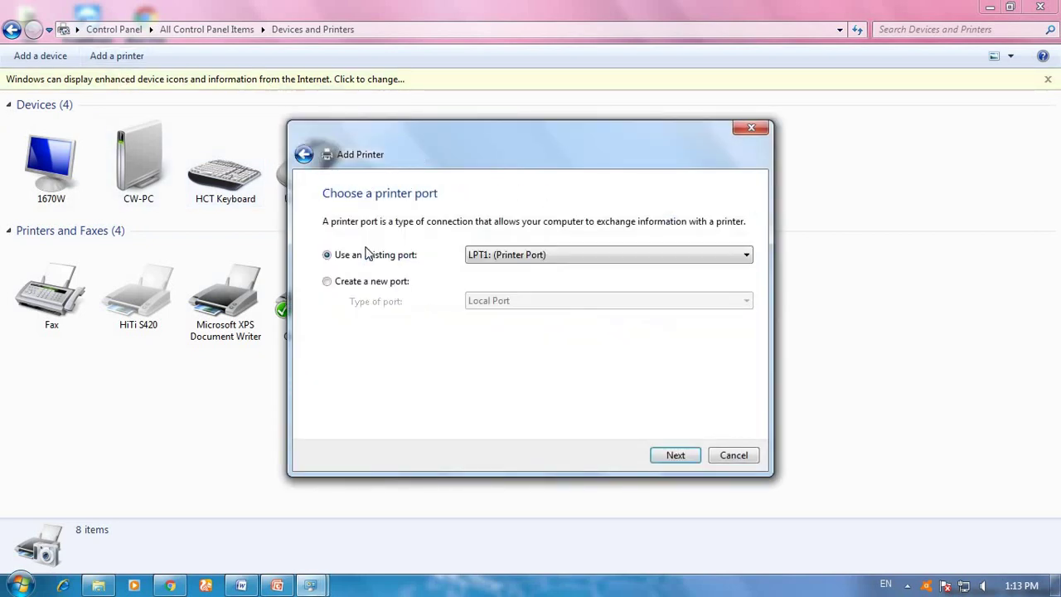
pyautogui.click(670, 460)
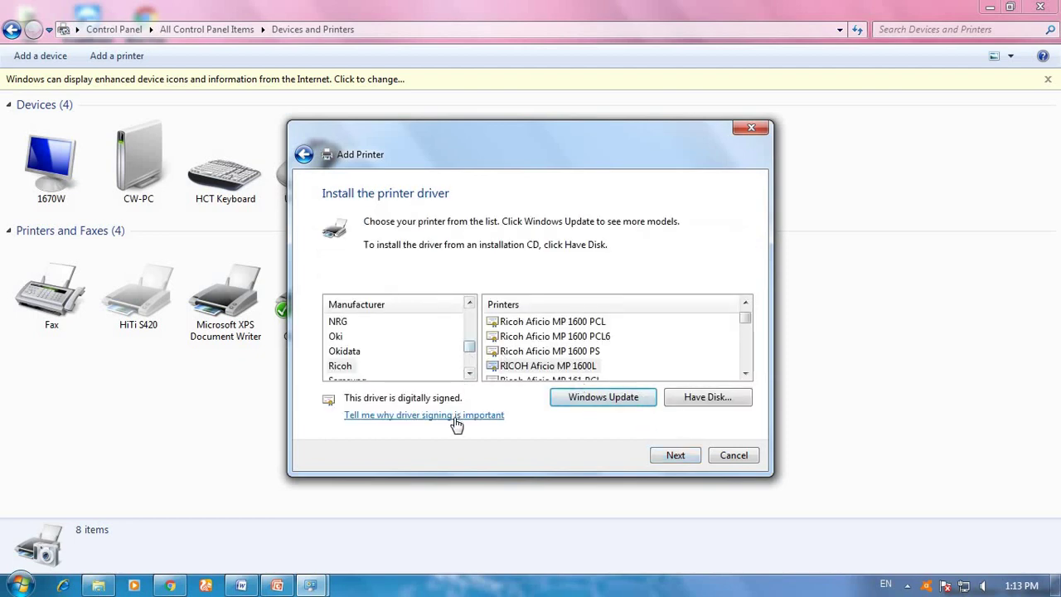
# Try to load the printer driver from disk using the copied folder path c:\temp\r62078en
pyautogui.click(689, 406)
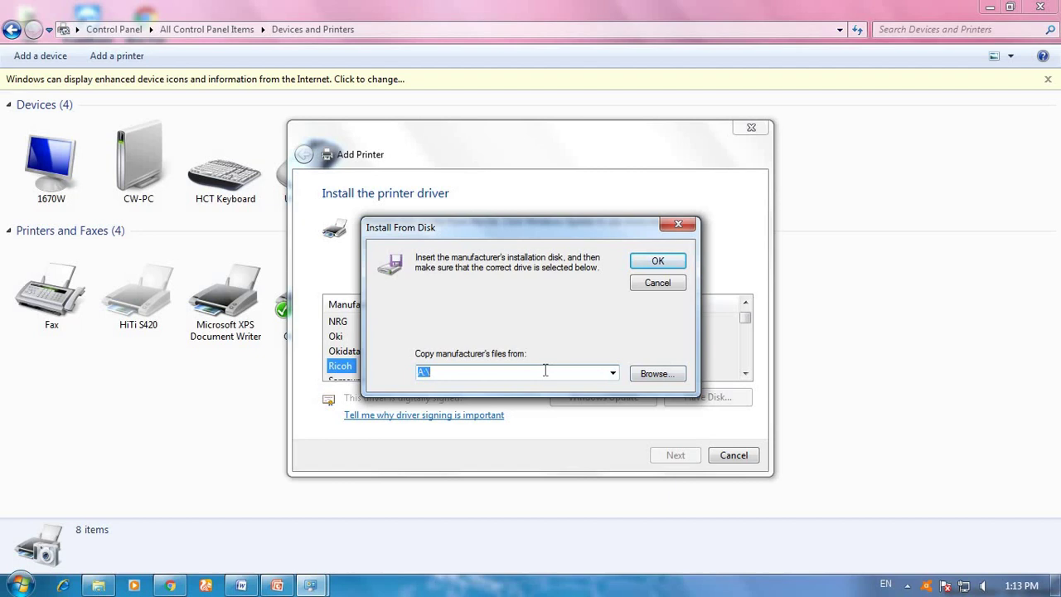
pyautogui.hotkey('ctrl', 'v')
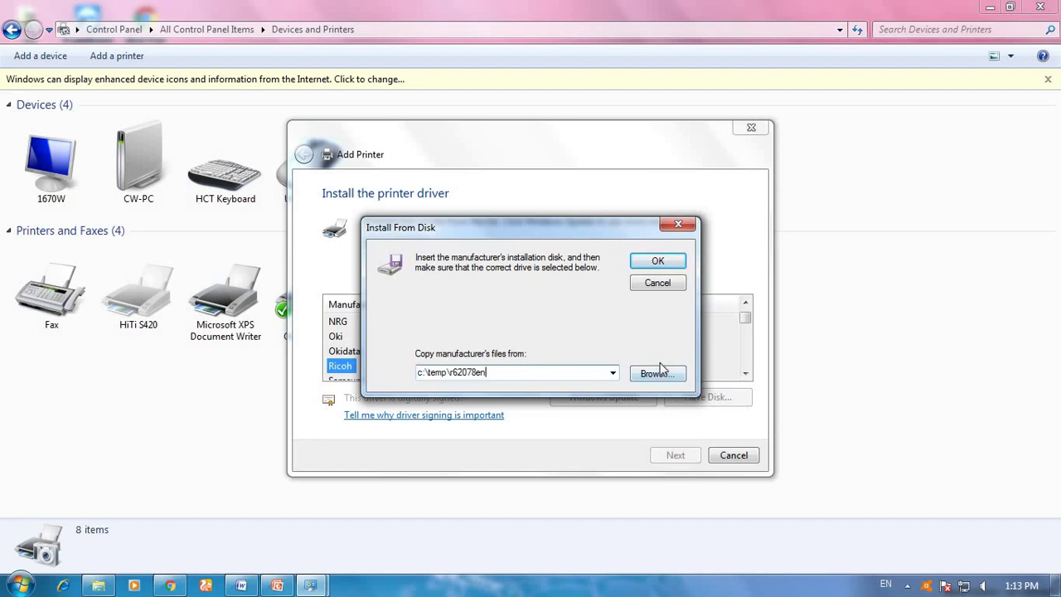
pyautogui.click(658, 262)
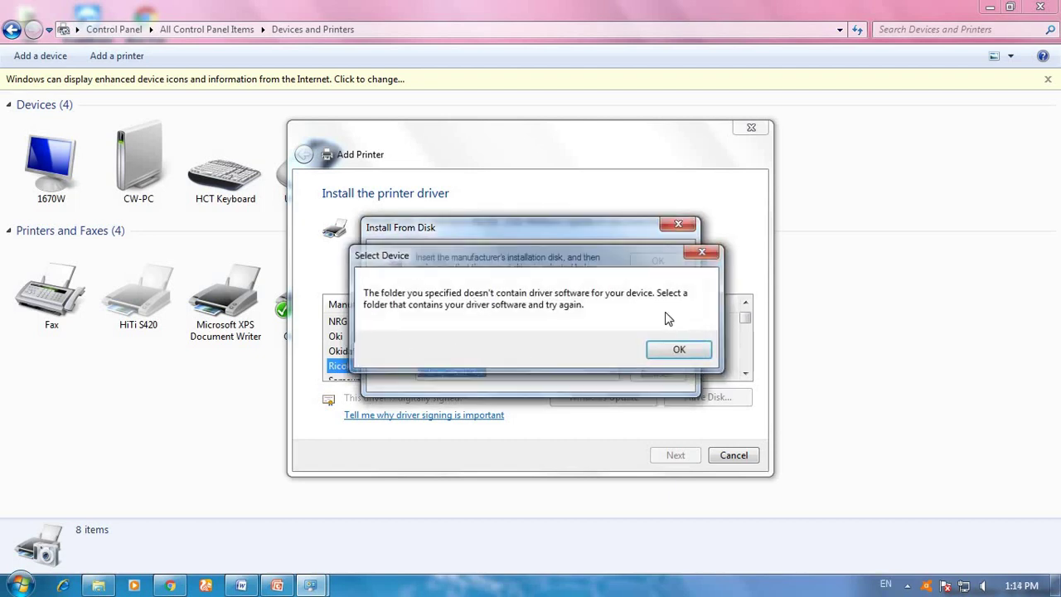
pyautogui.click(675, 348)
# Load the driver from RK3GDI2k.inf in the DISK1 subfolder of C:\temp\r62078en
pyautogui.click(652, 374)
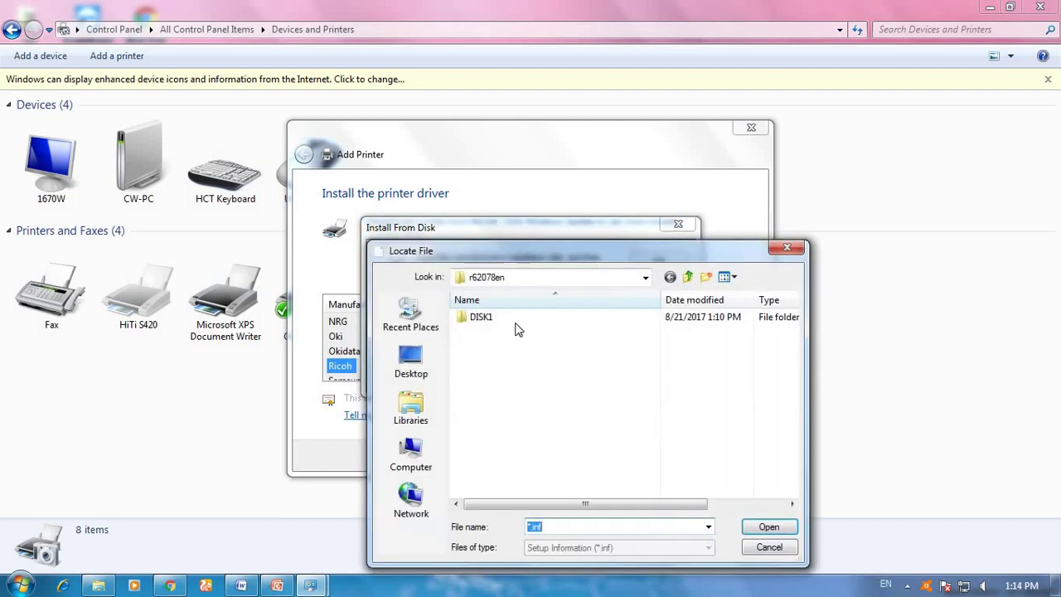
pyautogui.doubleClick(485, 318)
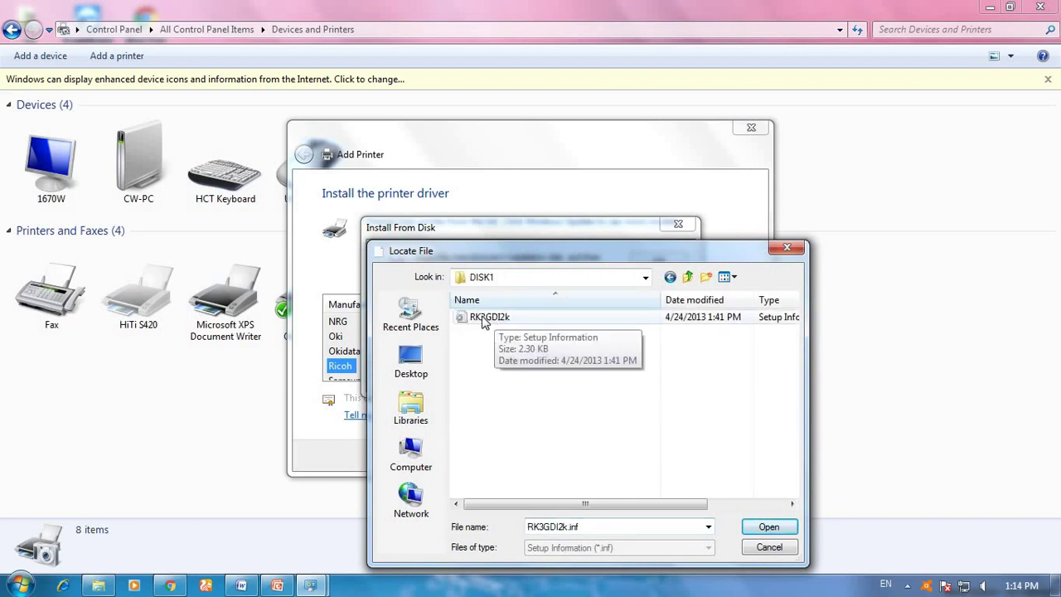
pyautogui.click(766, 527)
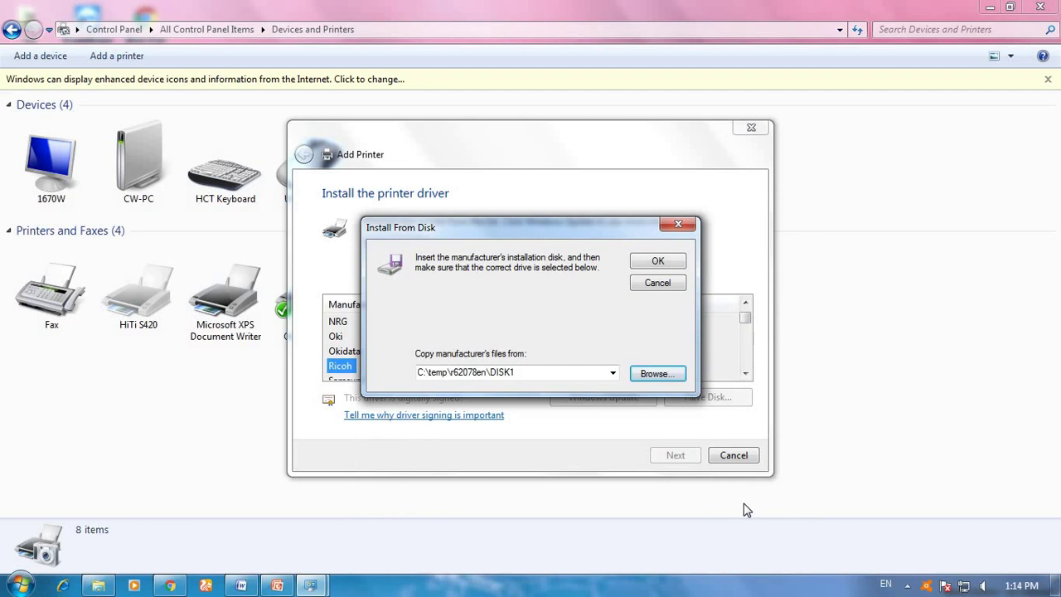
pyautogui.click(659, 262)
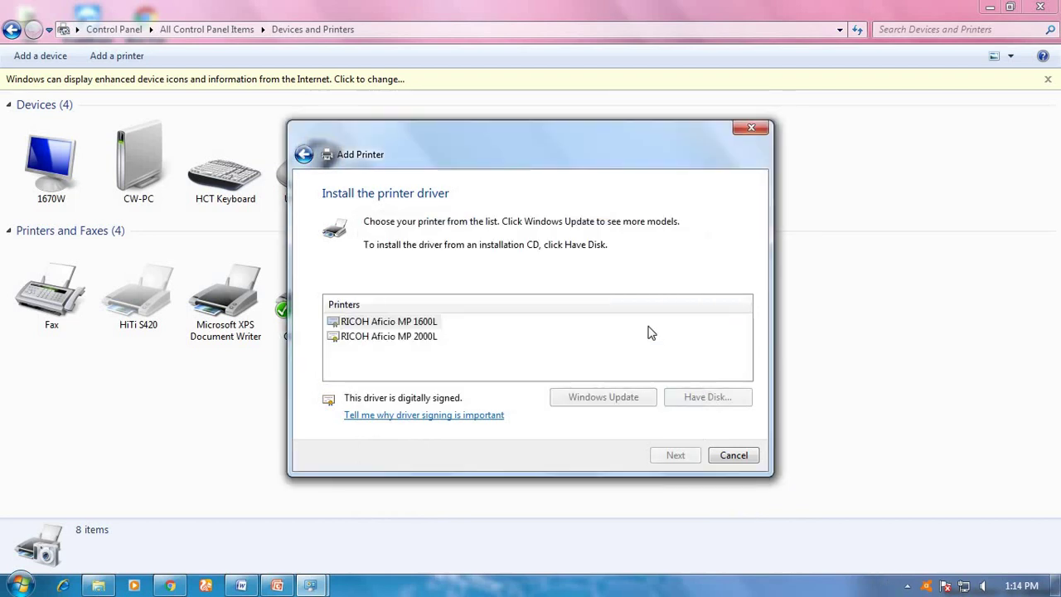
# Finish adding the RICOH Aficio MP 1600L with the currently installed driver, shared on the network as RICOH Aficio MP 1600L
pyautogui.click(685, 458)
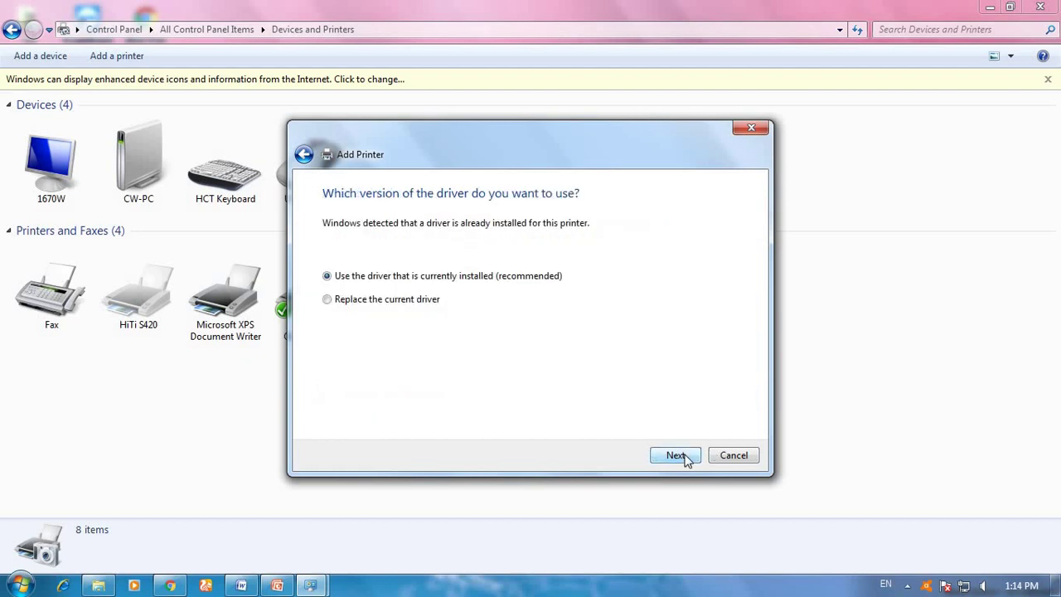
pyautogui.click(676, 455)
pyautogui.click(684, 458)
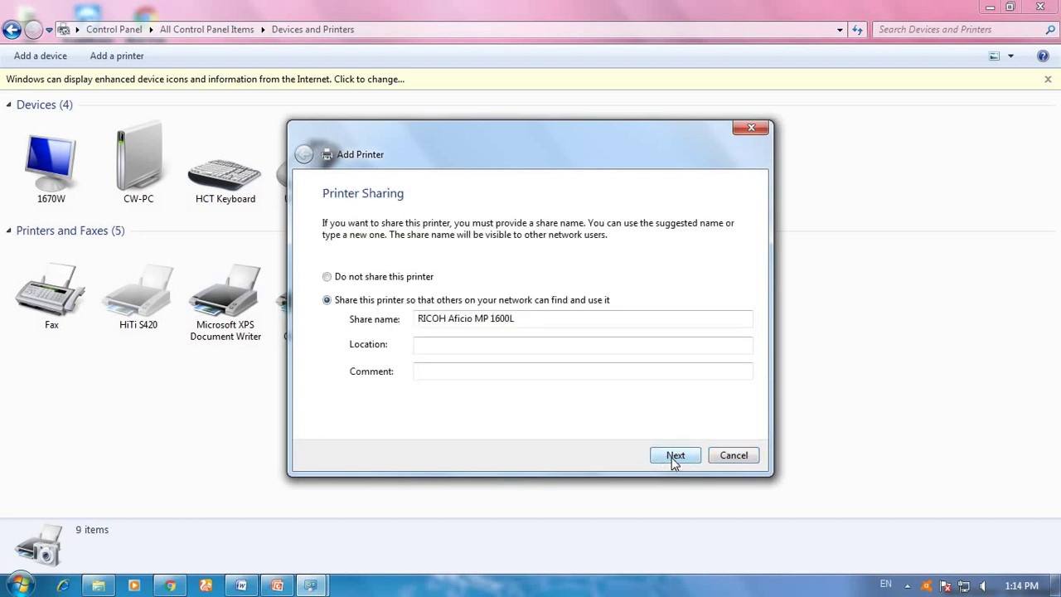
pyautogui.click(673, 460)
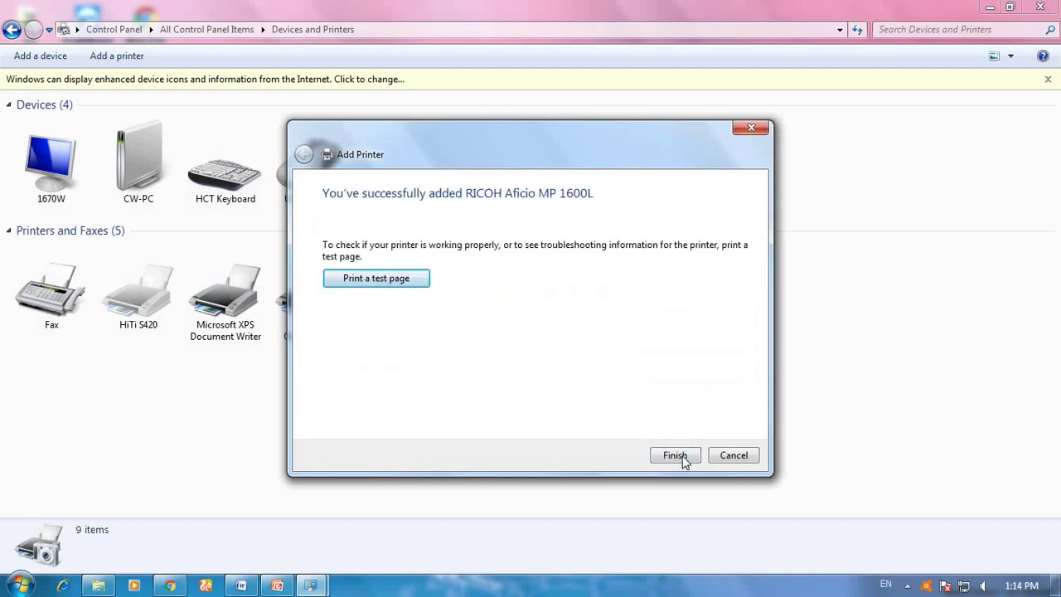
pyautogui.click(683, 455)
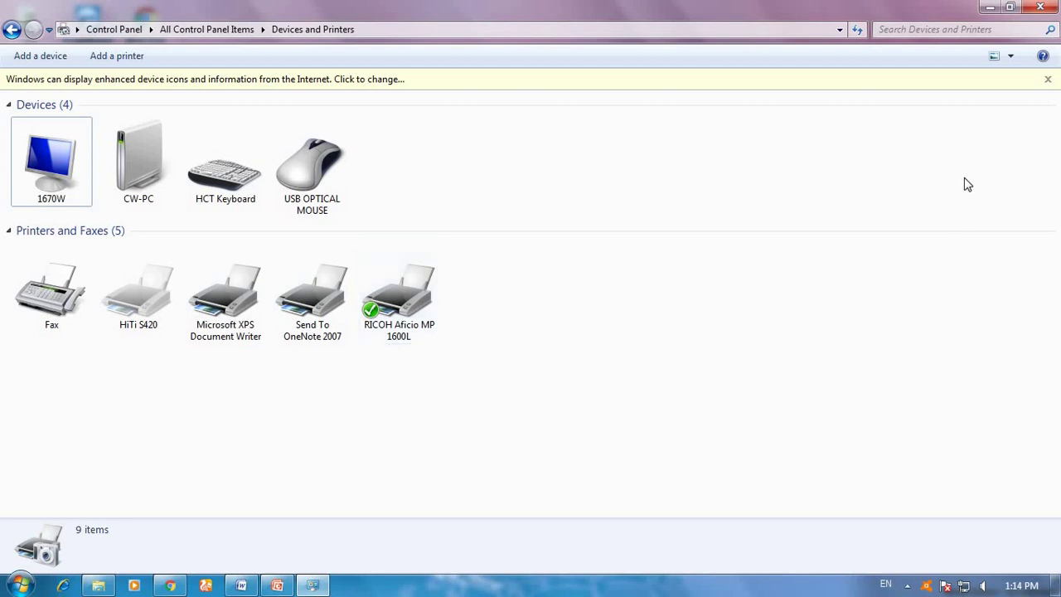
# Close the Devices and Printers window and switch to the Presentation1 window in PowerPoint
pyautogui.click(1040, 9)
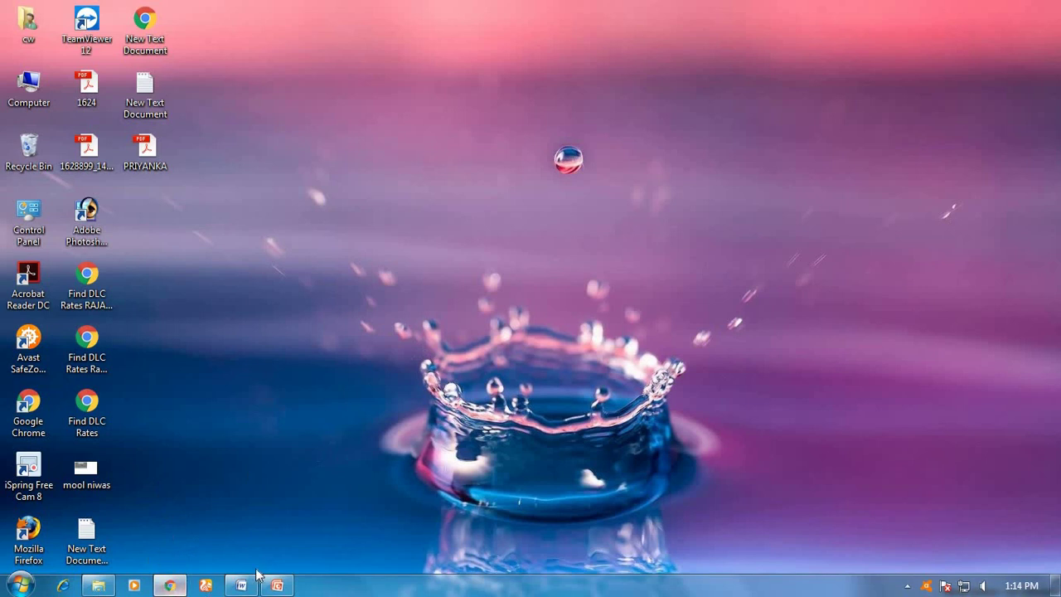
pyautogui.moveTo(276, 586)
pyautogui.click(275, 497)
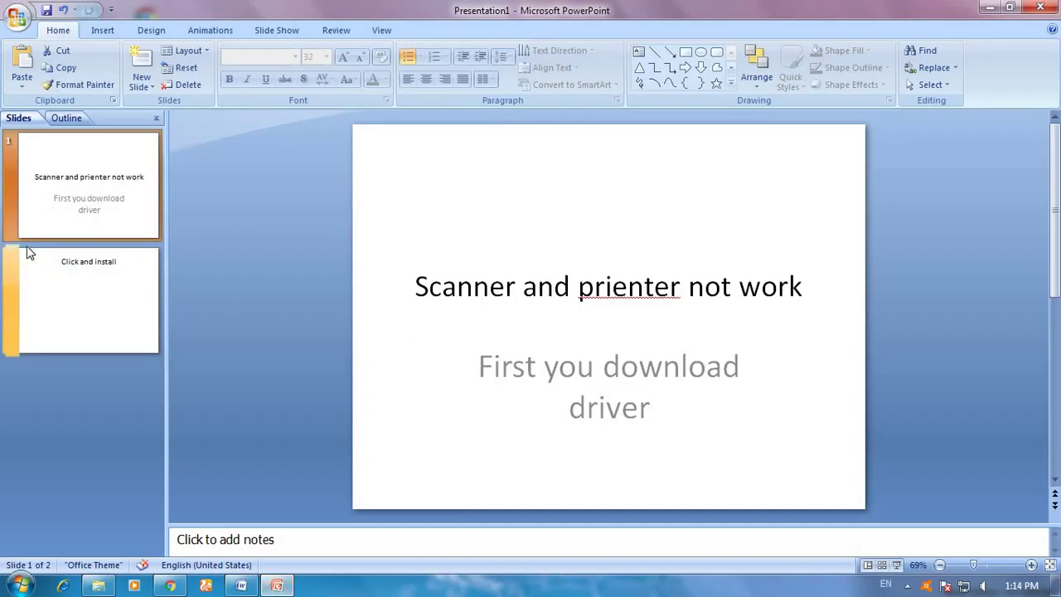
# On slide 2, "Click and install", add the bullets "Now", "Connect scanner" and "Download scanner driver" to the body placeholder
pyautogui.click(97, 307)
pyautogui.click(563, 234)
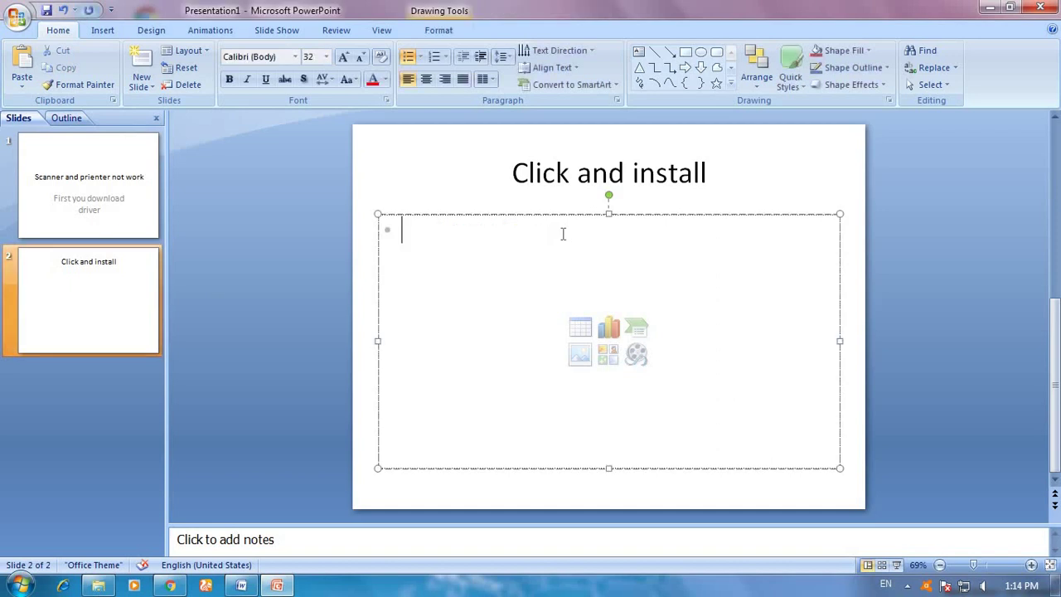
pyautogui.write('now')
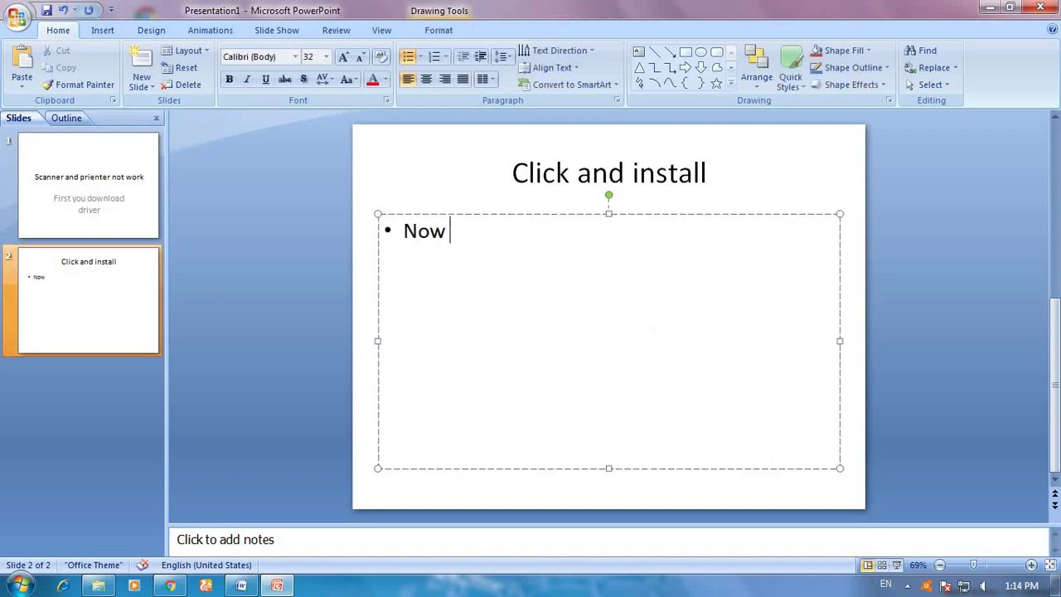
pyautogui.press('Return')
pyautogui.write('Connect scanner')
pyautogui.press('Return')
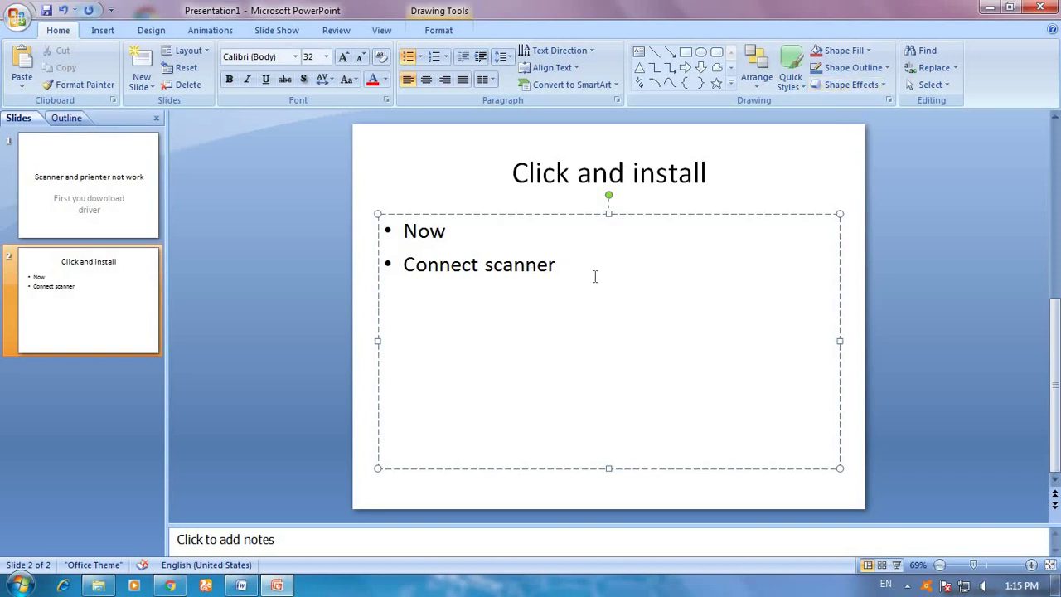
pyautogui.write('Download s')
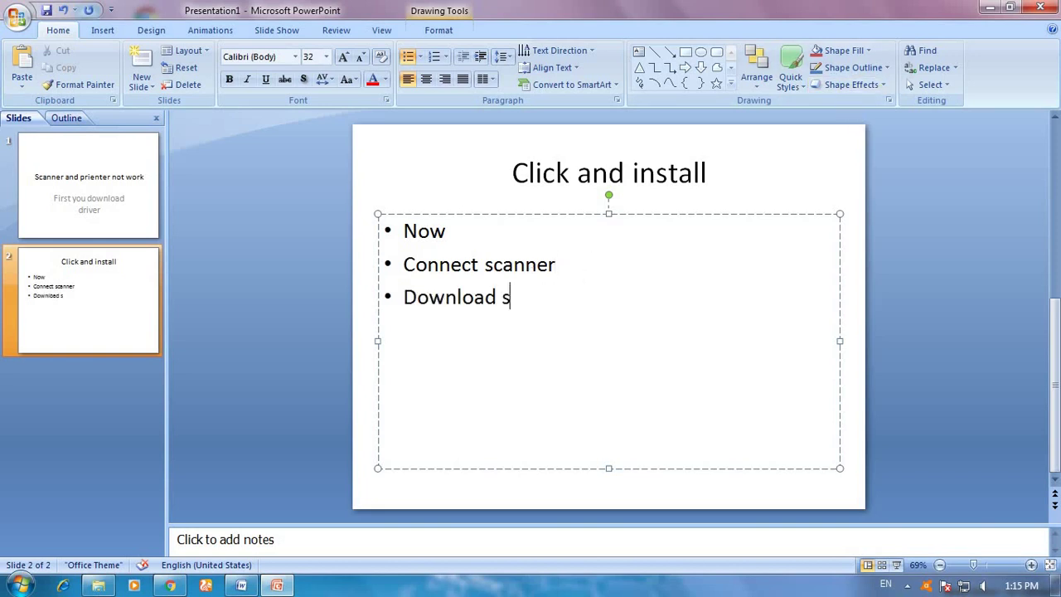
pyautogui.write('canner dri')
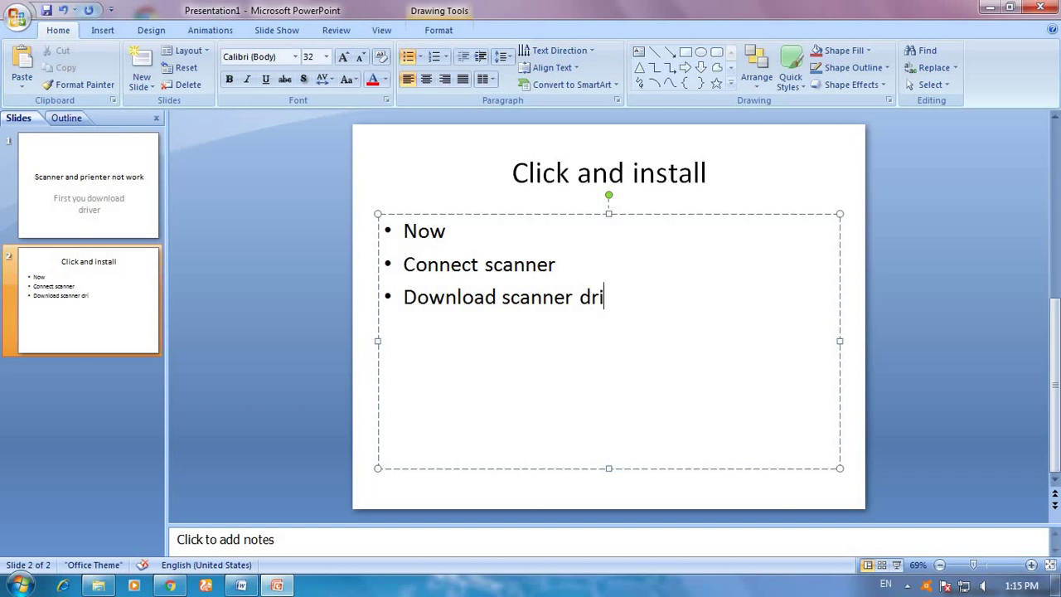
pyautogui.write('ver')
# Switch to Chrome and download the DDST TWAIN scanner driver for Microsoft Windows 7 from the Ricoh support page
pyautogui.click(986, 8)
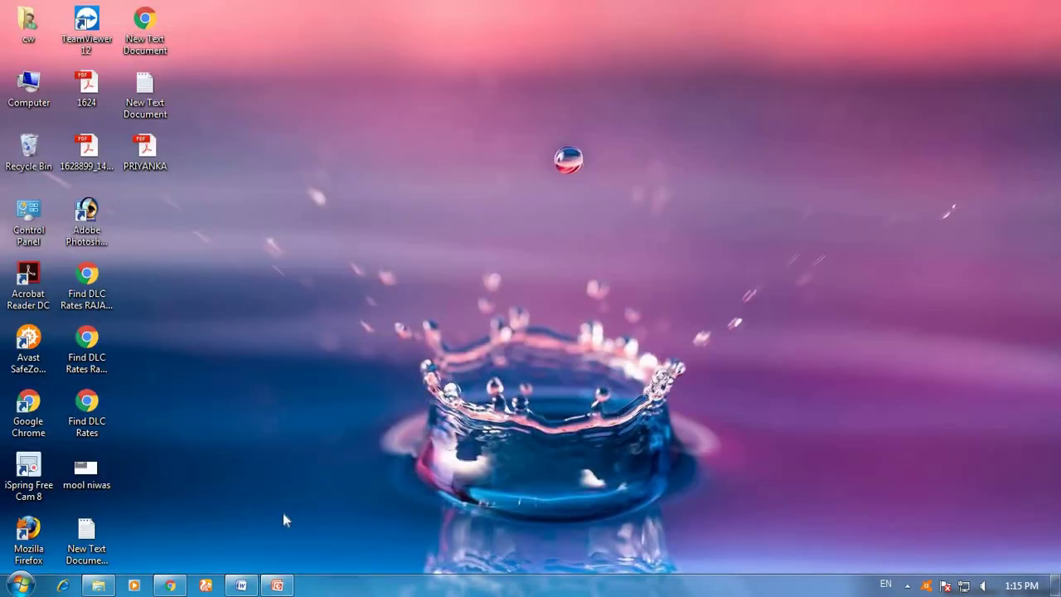
pyautogui.click(170, 586)
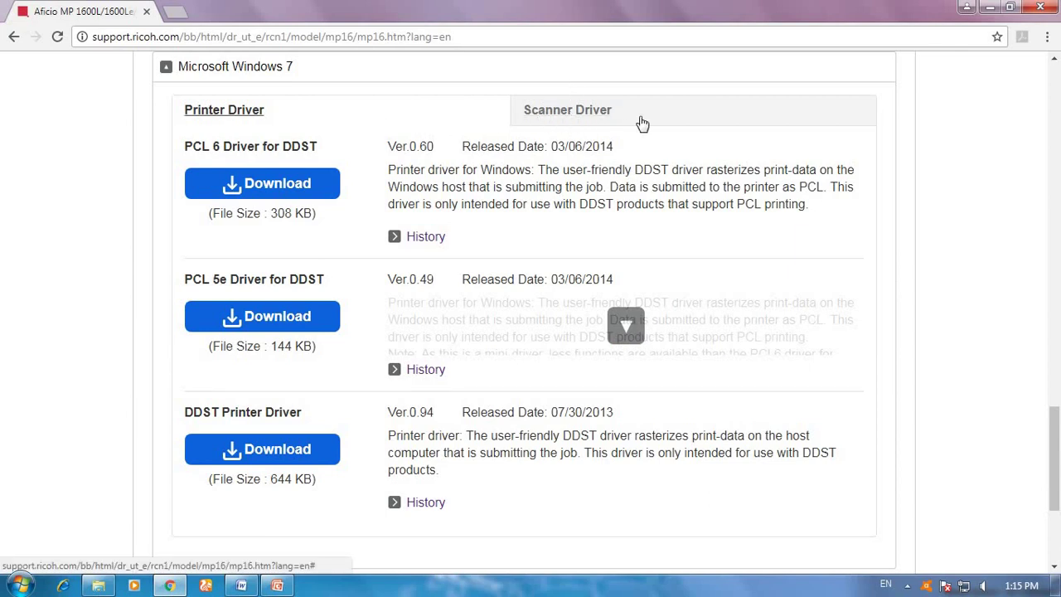
pyautogui.click(576, 123)
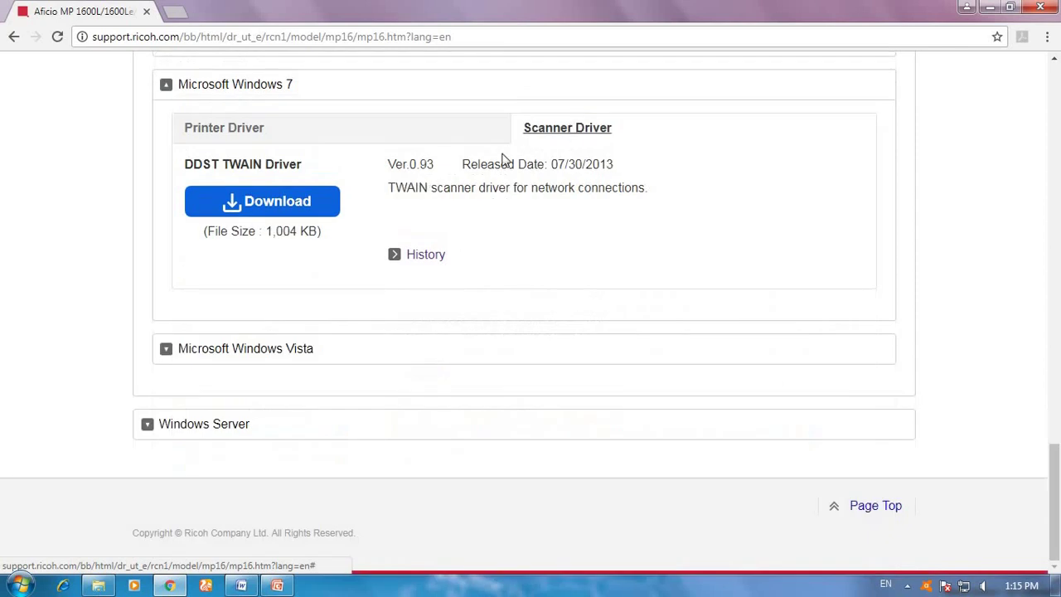
pyautogui.click(284, 201)
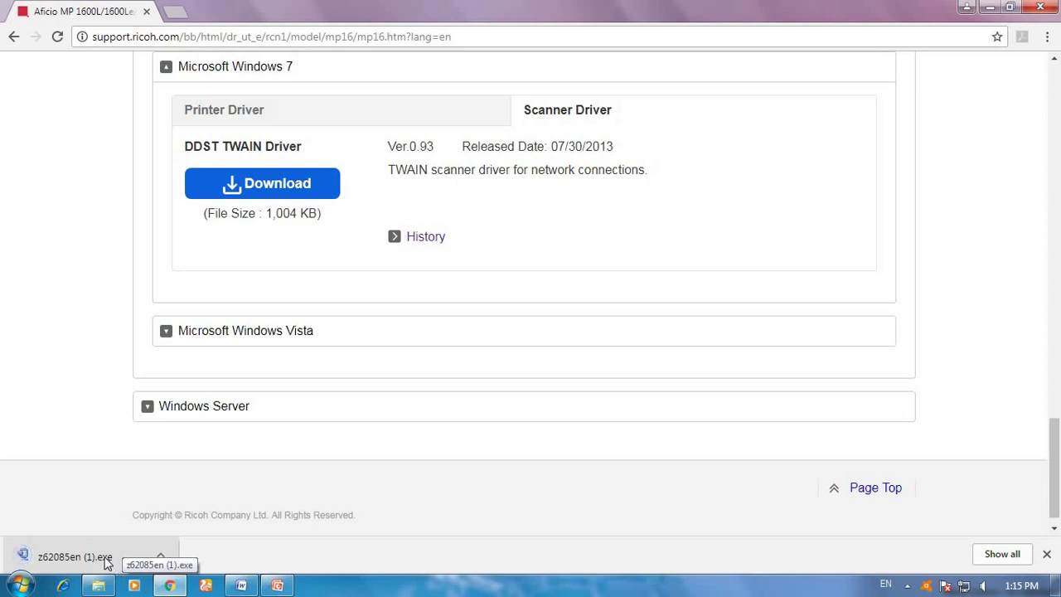
# Run the downloaded z62085en (1).exe and unzip its files to the folder c:\temp\z62085en
pyautogui.click(106, 562)
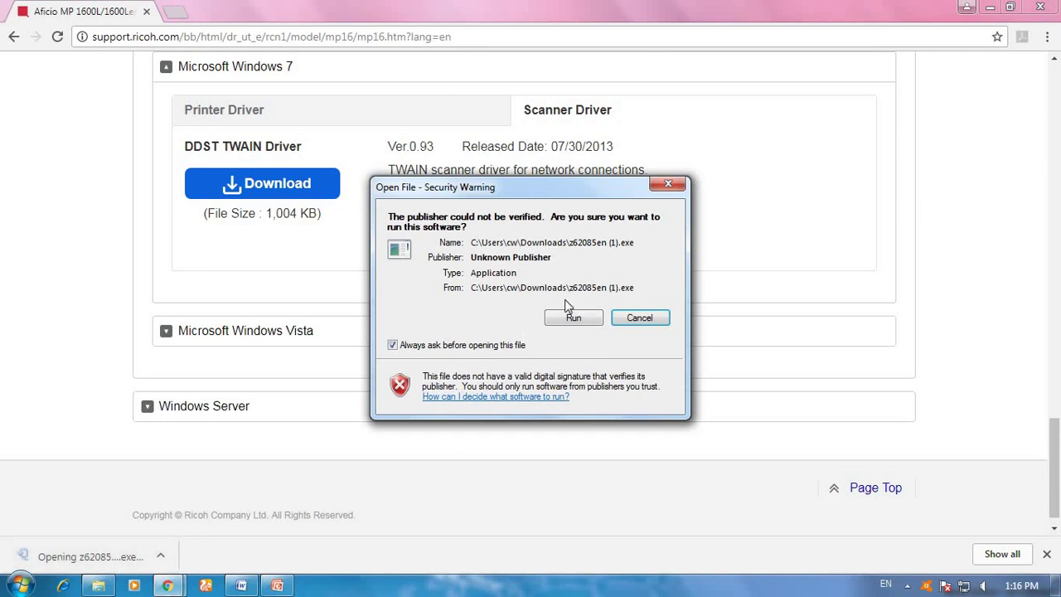
pyautogui.click(572, 320)
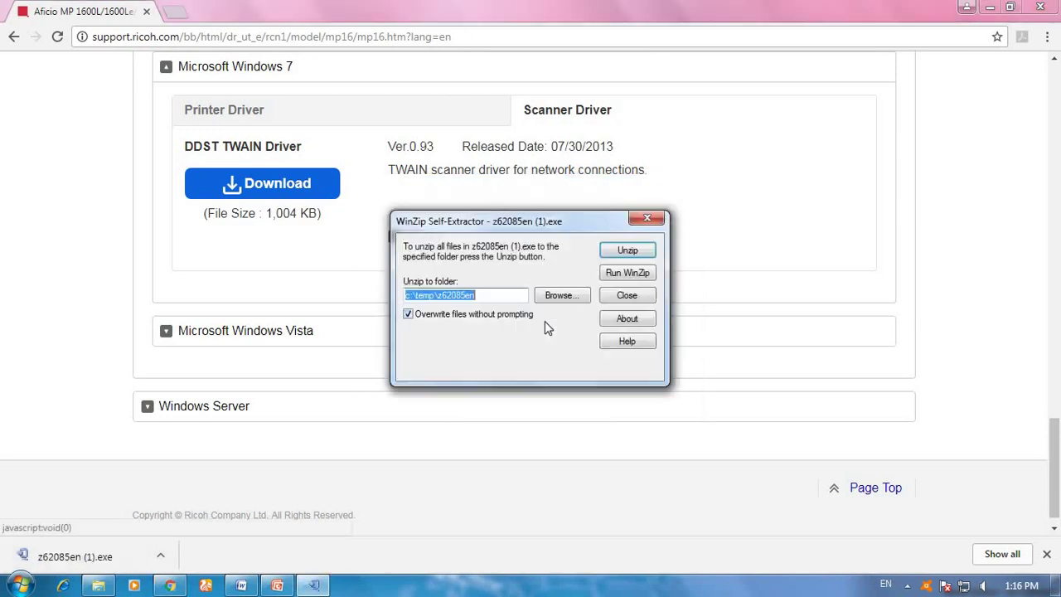
pyautogui.click(627, 252)
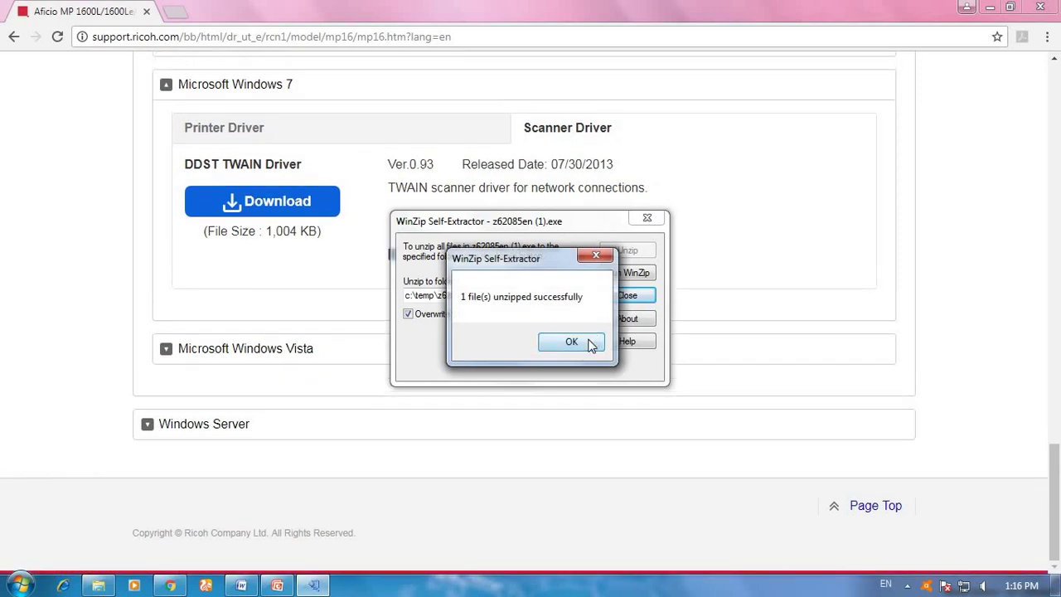
pyautogui.click(590, 343)
# Copy the unzip folder path c:\temp\z62085en and close the WinZip Self-Extractor
pyautogui.rightClick(461, 293)
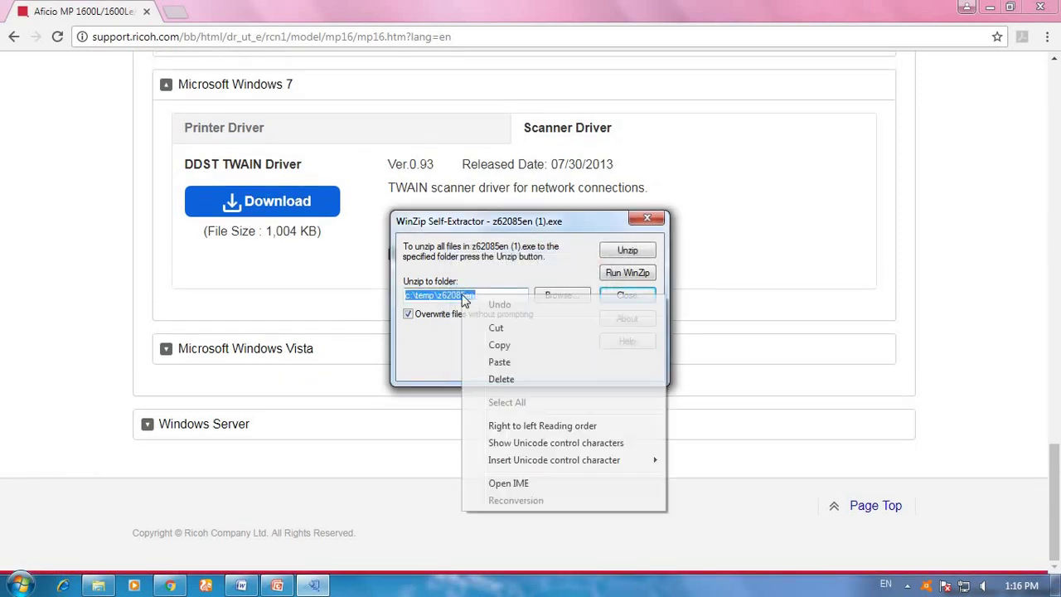
pyautogui.click(498, 345)
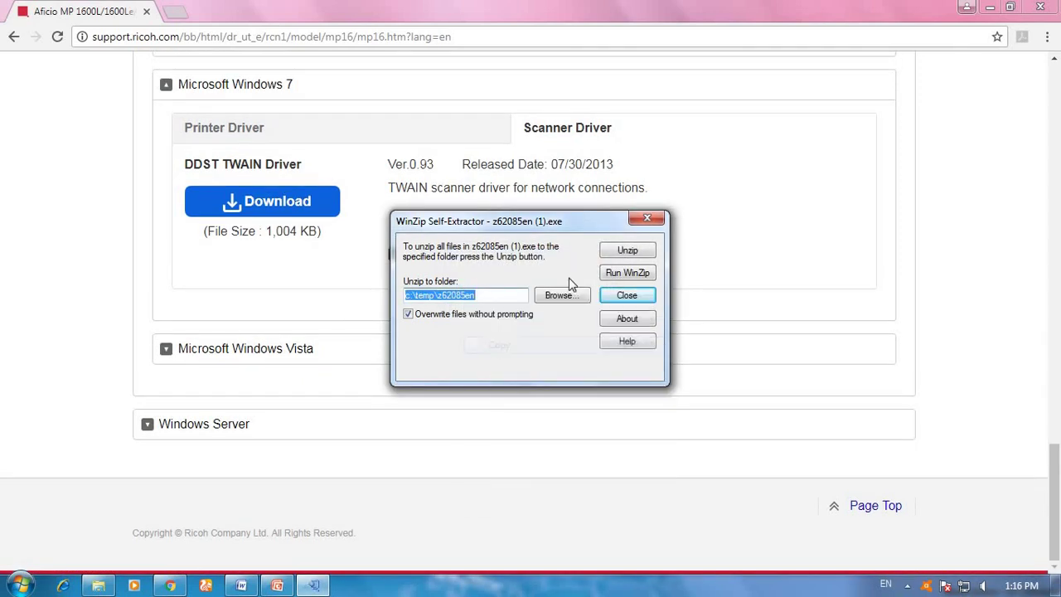
pyautogui.click(651, 218)
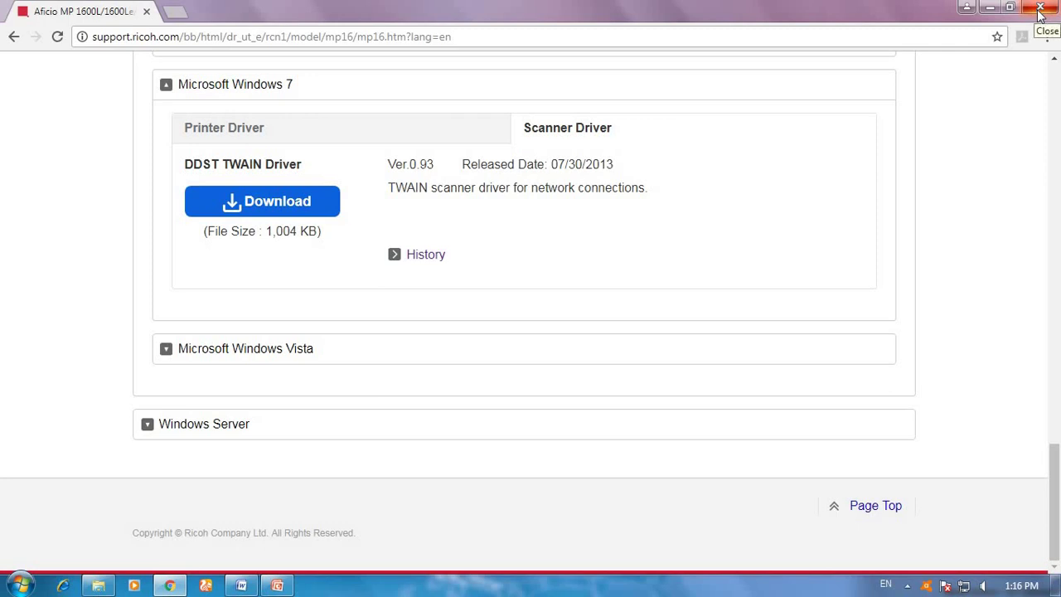
# Switch to the Windows Explorer window and go to the copied folder path c:\temp\z62085en
pyautogui.click(987, 13)
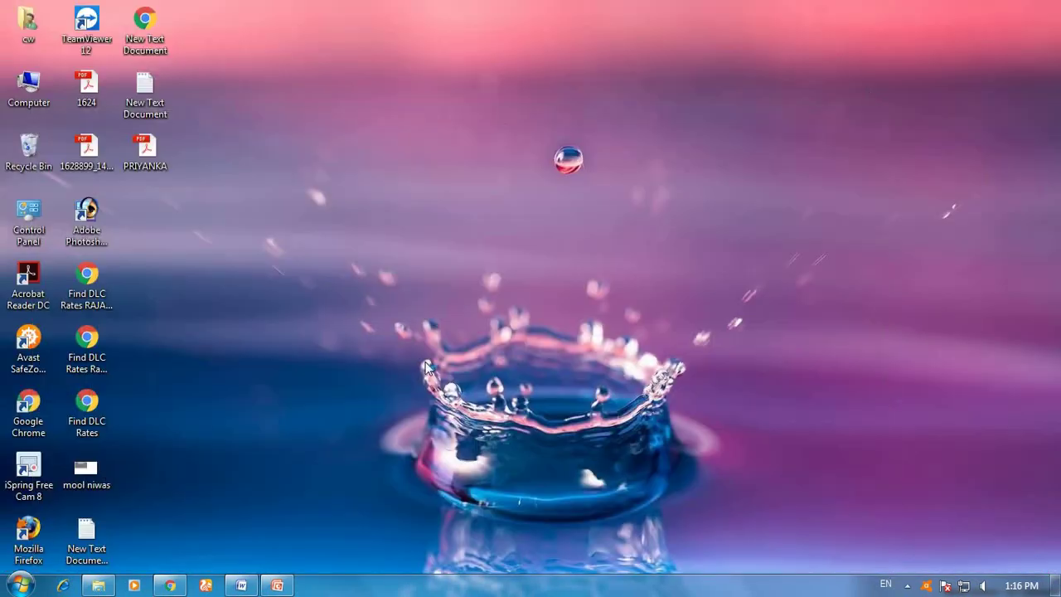
pyautogui.click(98, 587)
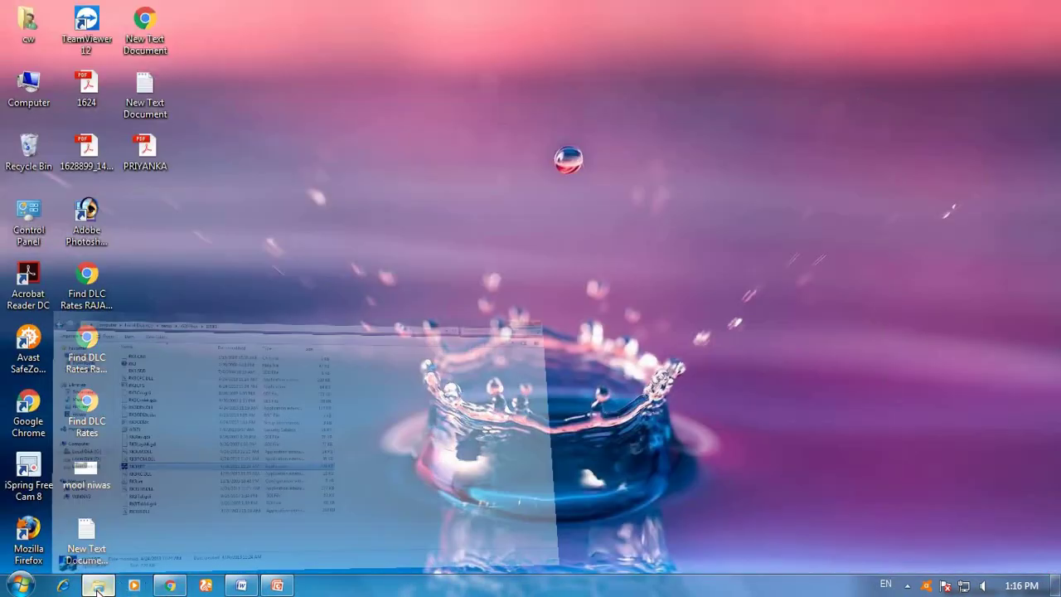
pyautogui.click(406, 29)
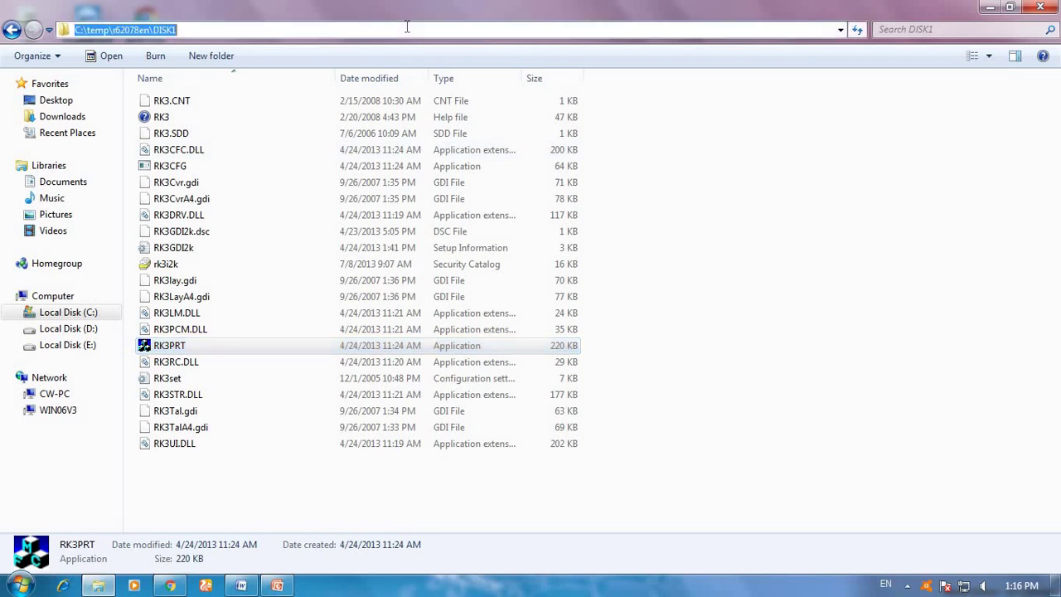
pyautogui.rightClick(135, 31)
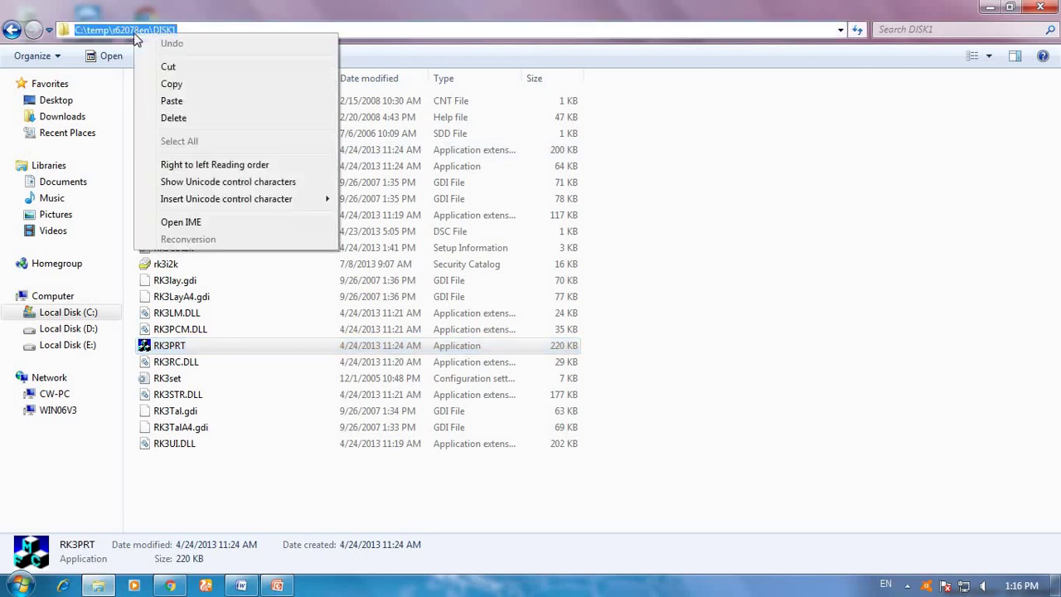
pyautogui.click(170, 101)
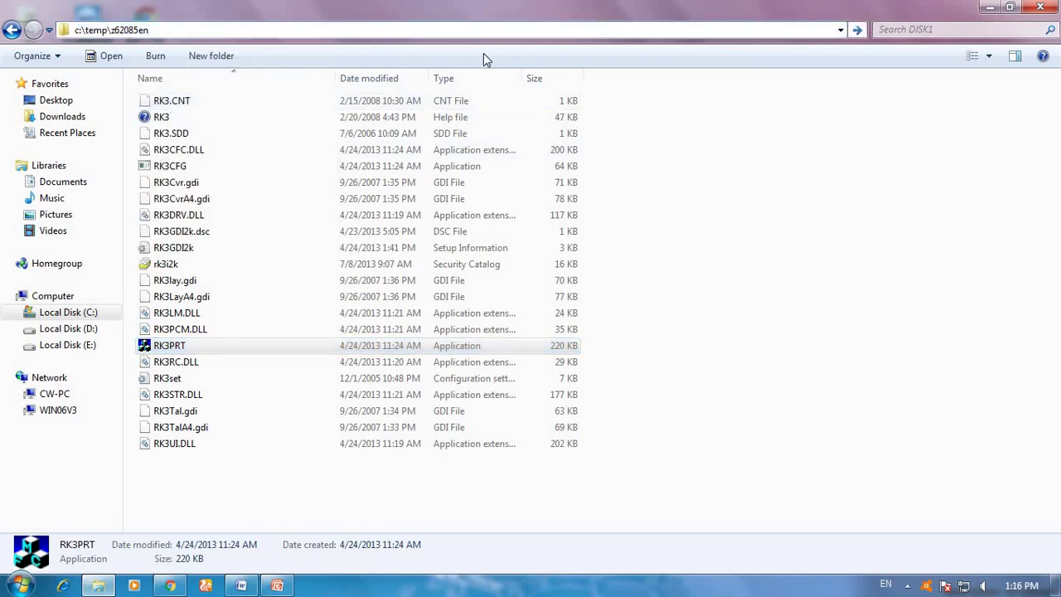
pyautogui.click(857, 30)
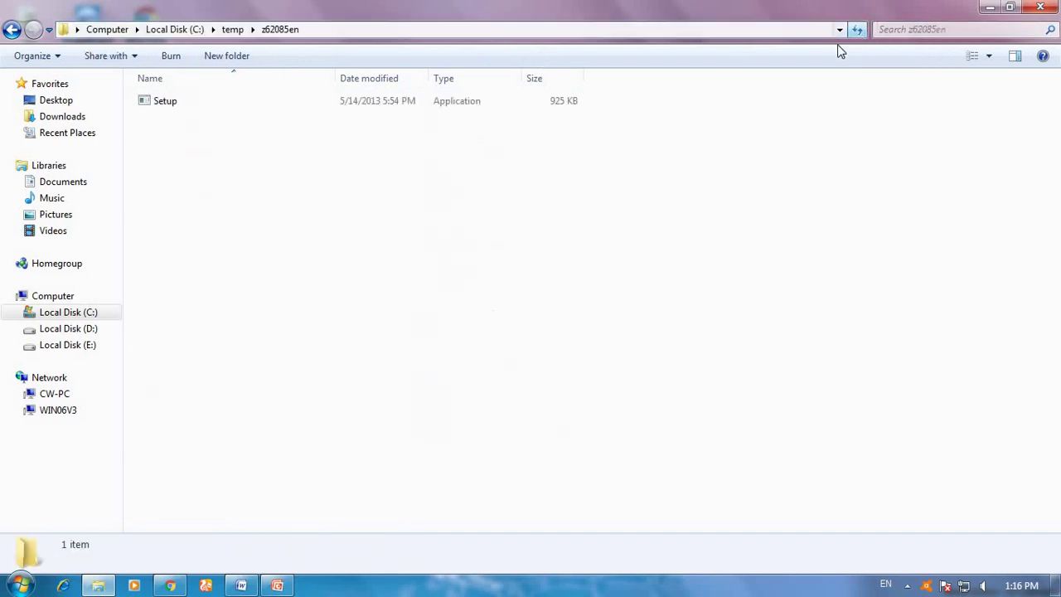
# Install the DDST TWAIN driver with Setup, cancelling the scanner selection, and close the installer and folder windows
pyautogui.doubleClick(174, 100)
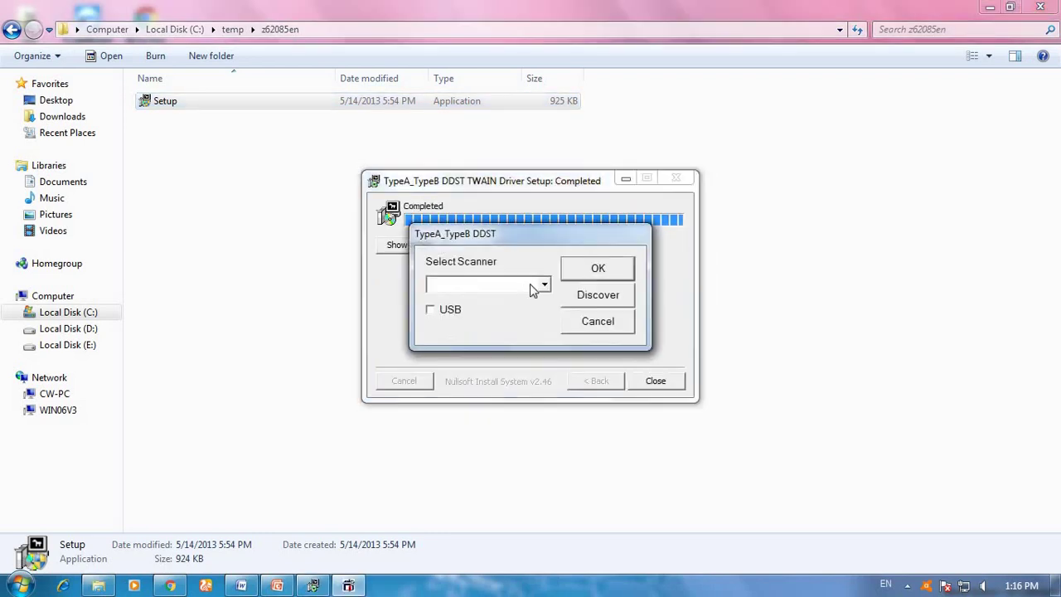
pyautogui.click(595, 328)
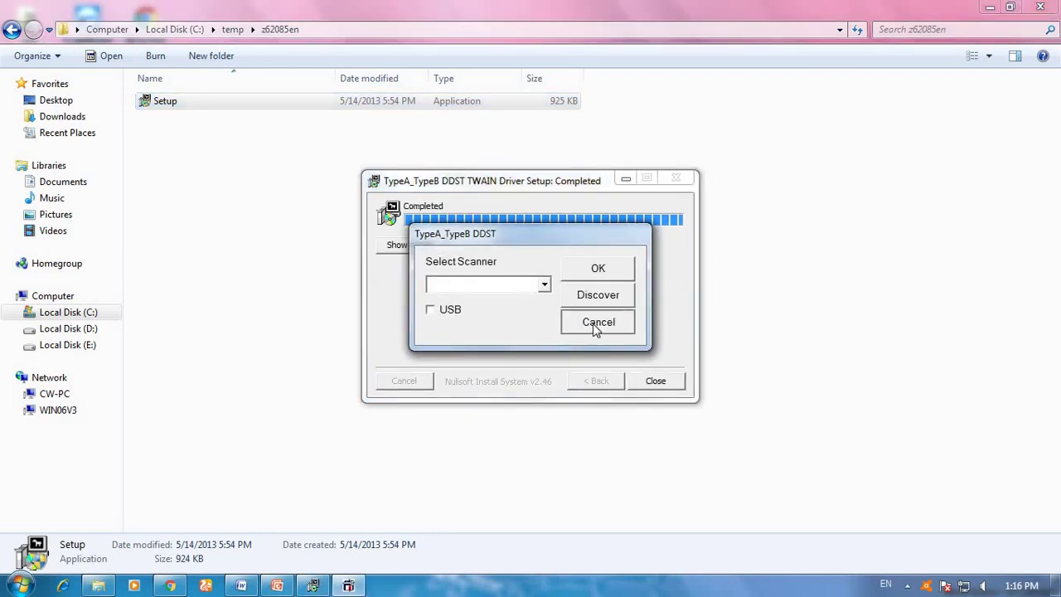
pyautogui.click(669, 382)
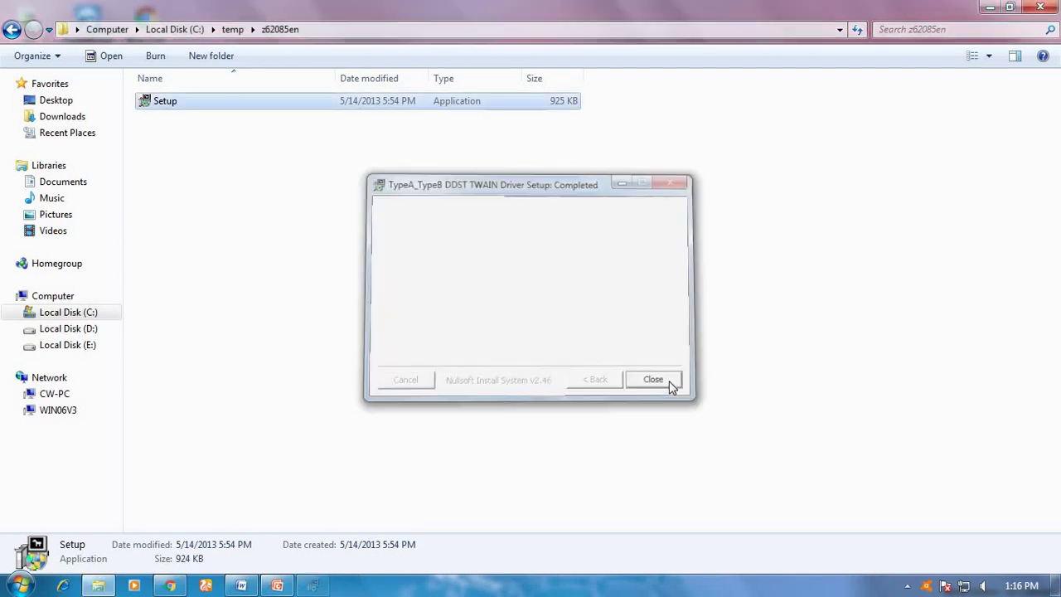
pyautogui.rightClick(597, 274)
pyautogui.click(637, 331)
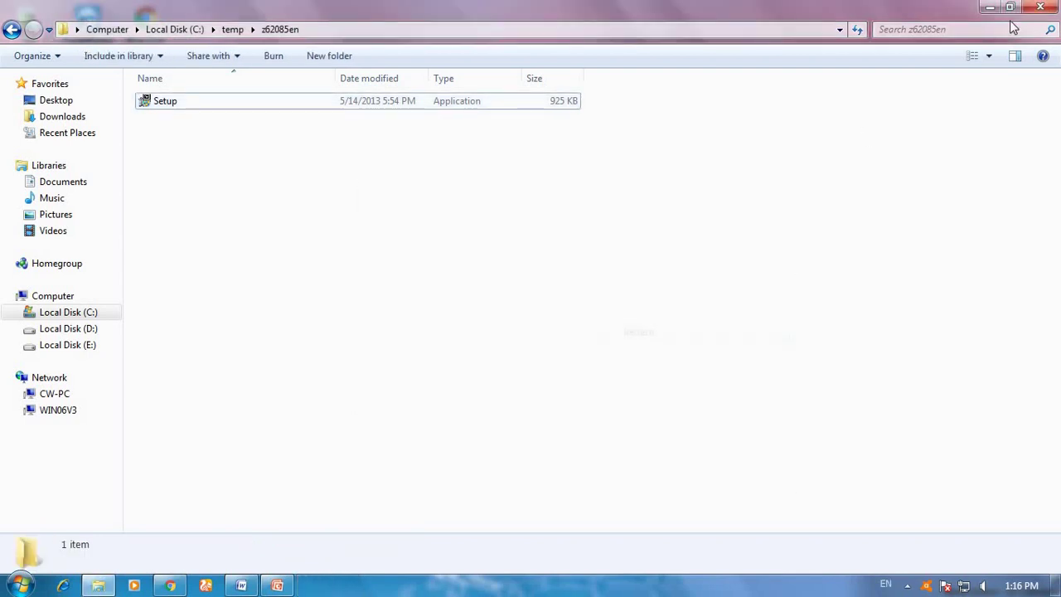
pyautogui.click(1041, 8)
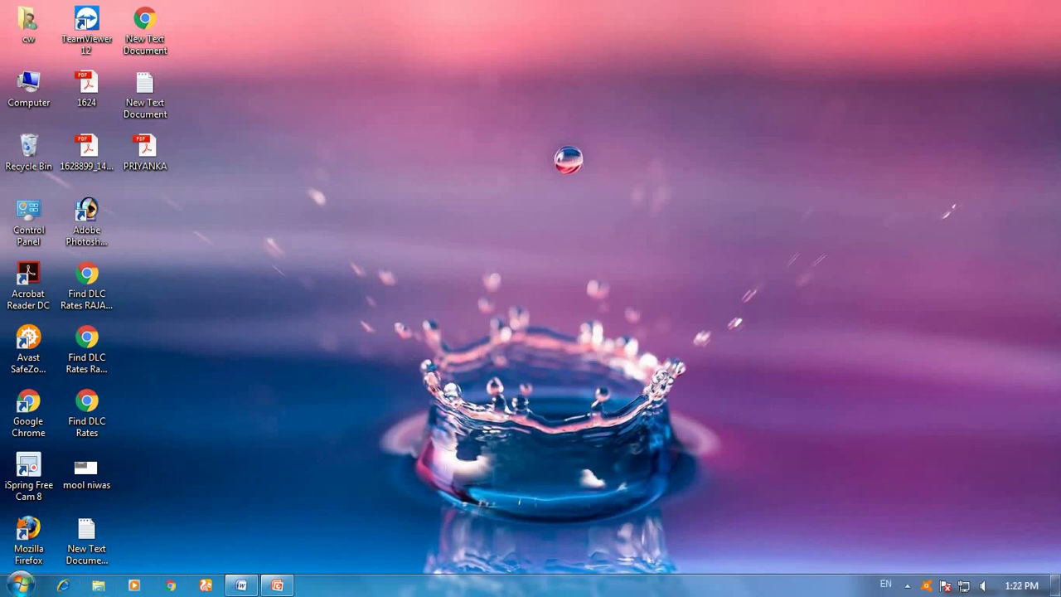
# Open Devices and Printers from the Control Panel and examine the details of the RICOH Aficio MP 1600L
pyautogui.rightClick(368, 308)
pyautogui.click(472, 360)
pyautogui.doubleClick(45, 223)
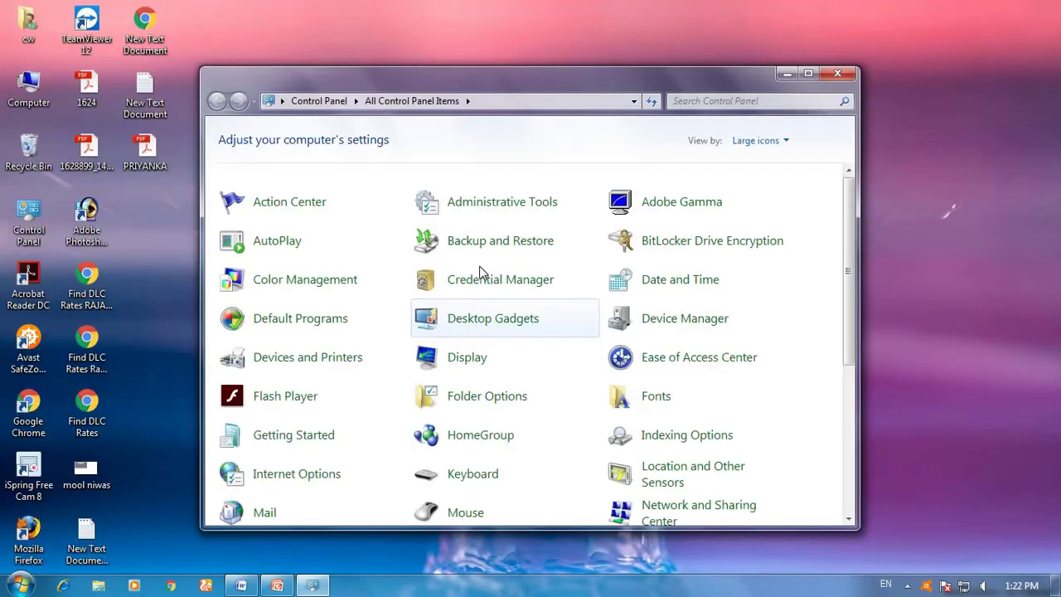
pyautogui.click(314, 365)
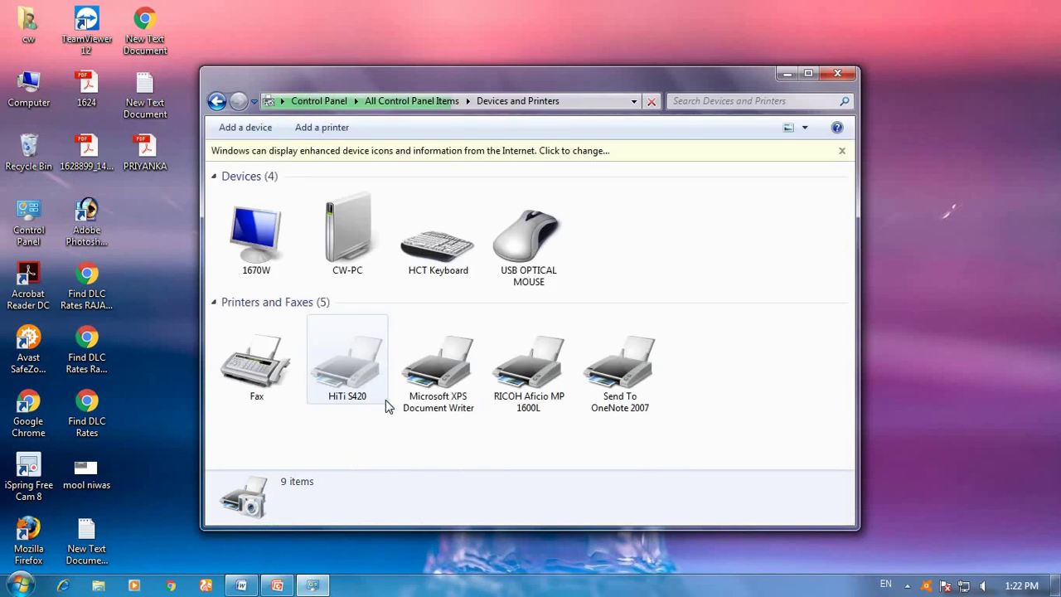
pyautogui.click(808, 73)
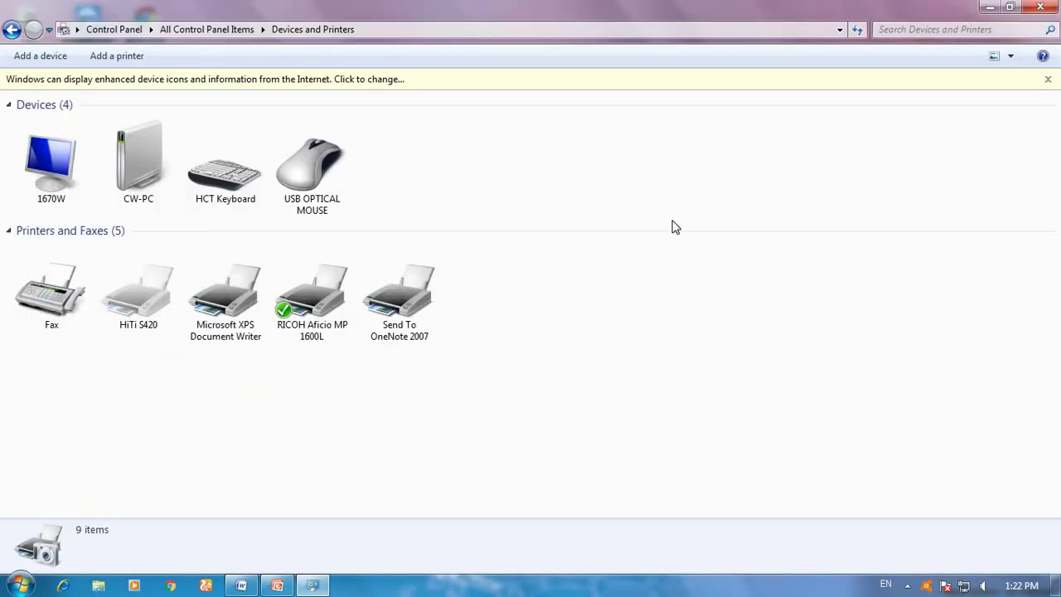
pyautogui.click(297, 305)
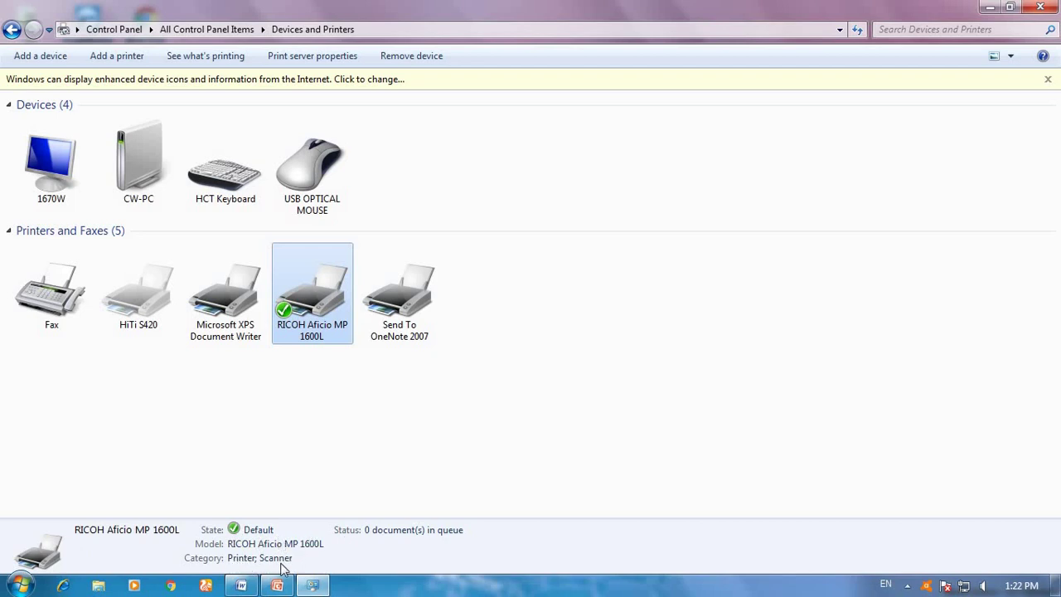
pyautogui.click(1041, 7)
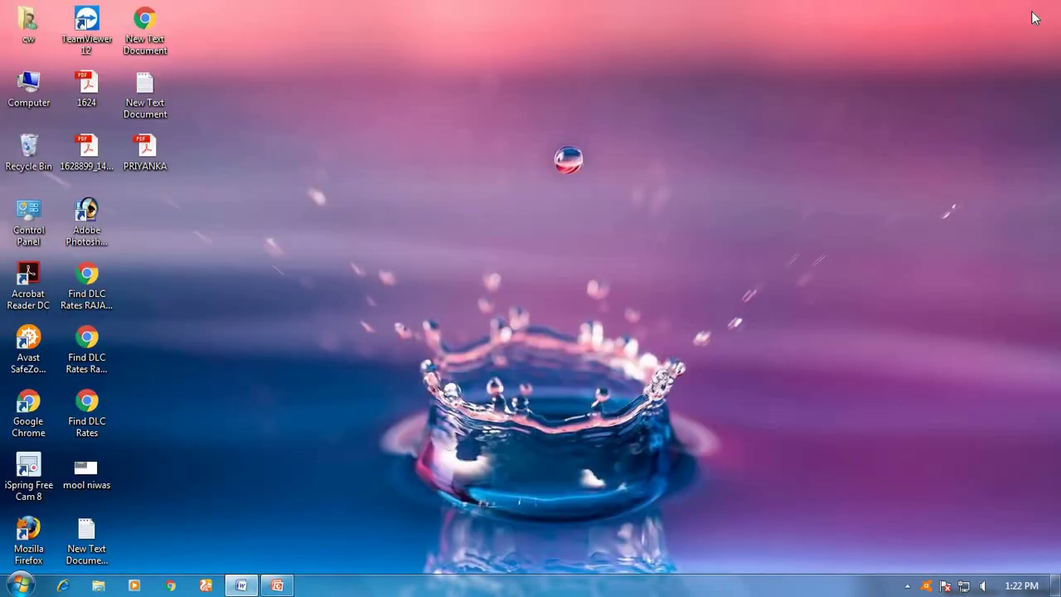
# Launch Adobe Photoshop 7.0 and agree to try communicating with the installed scanner again
pyautogui.rightClick(687, 198)
pyautogui.click(766, 250)
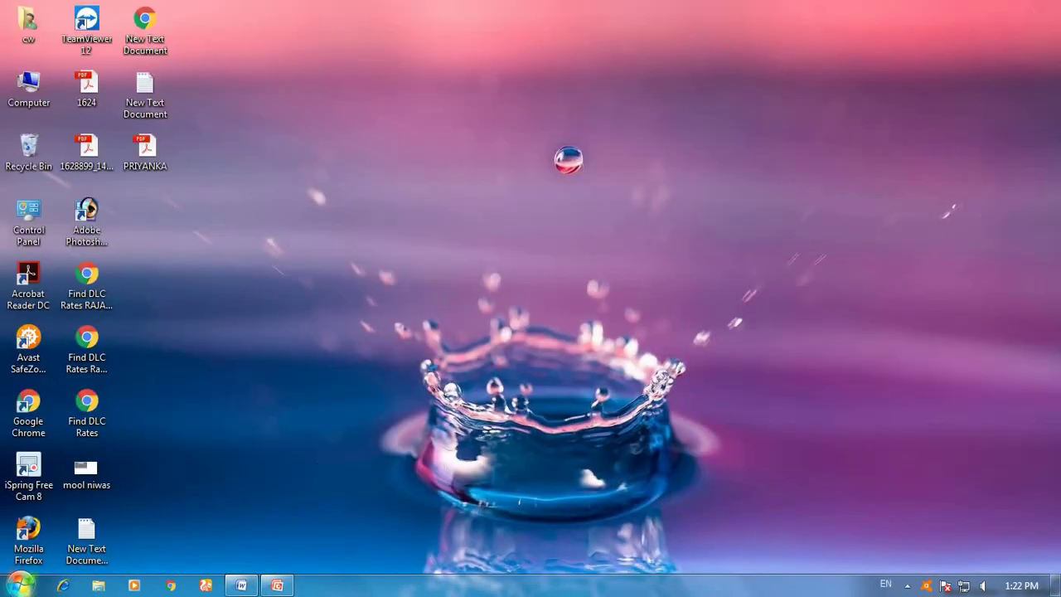
pyautogui.click(19, 585)
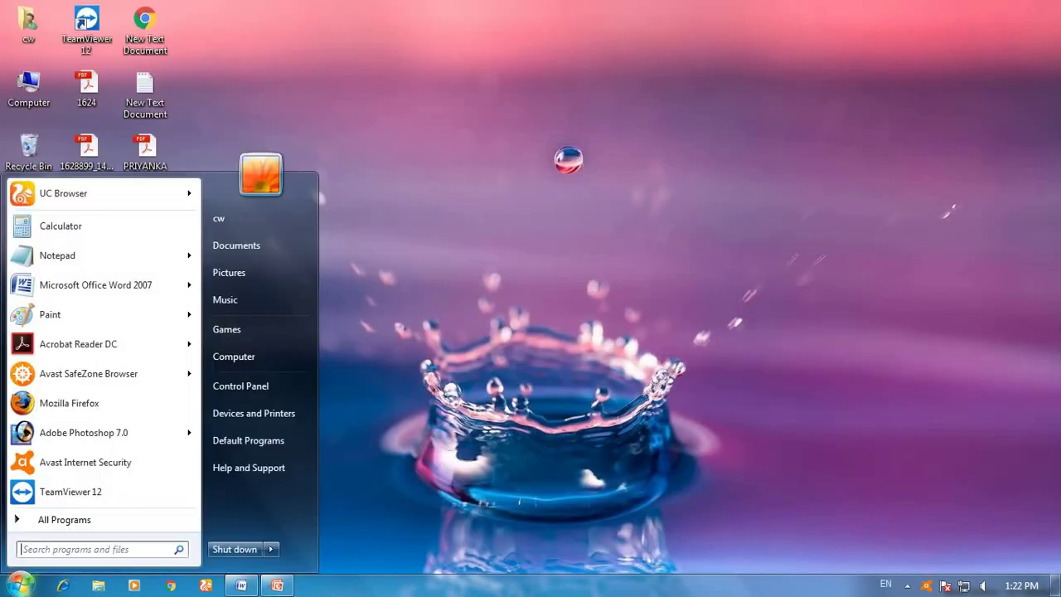
pyautogui.click(93, 441)
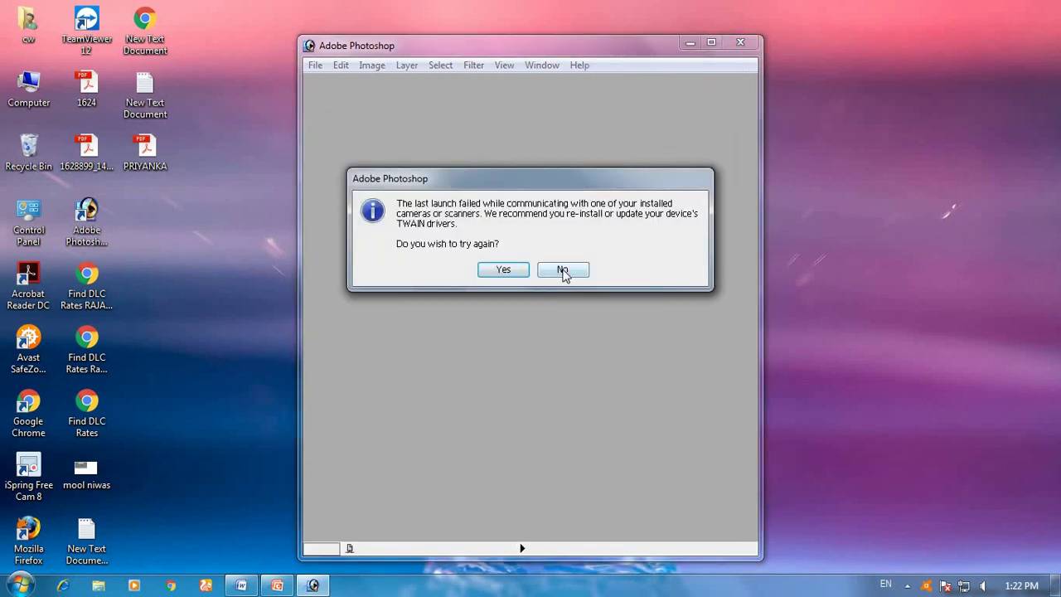
pyautogui.click(503, 270)
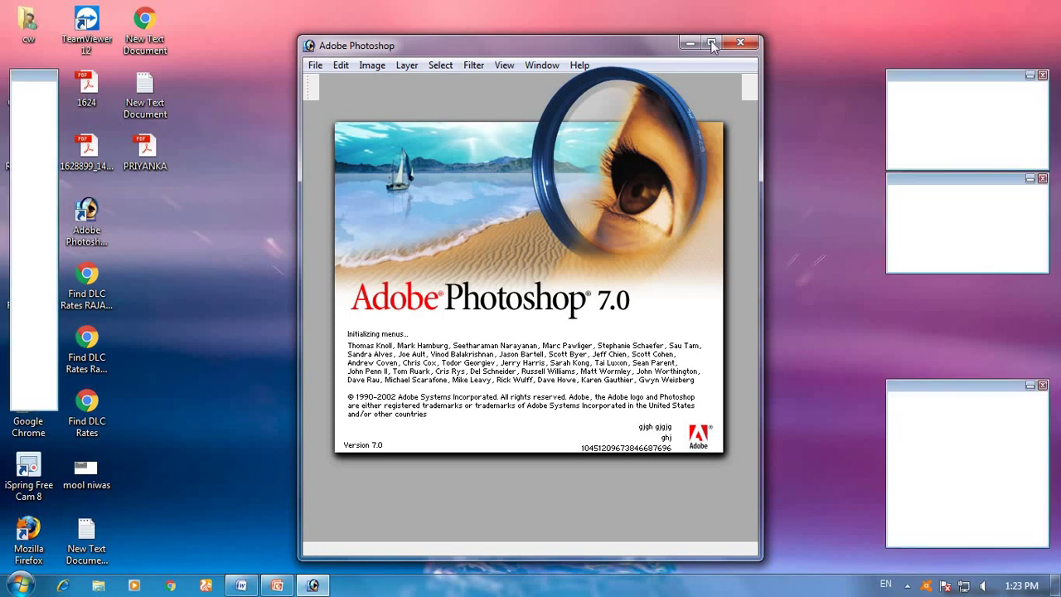
# Maximize Photoshop and scan the page from the exposure glass by importing through TypeA_TypeB DDST with the default settings, closing the scanner dialog
pyautogui.click(711, 41)
pyautogui.click(12, 25)
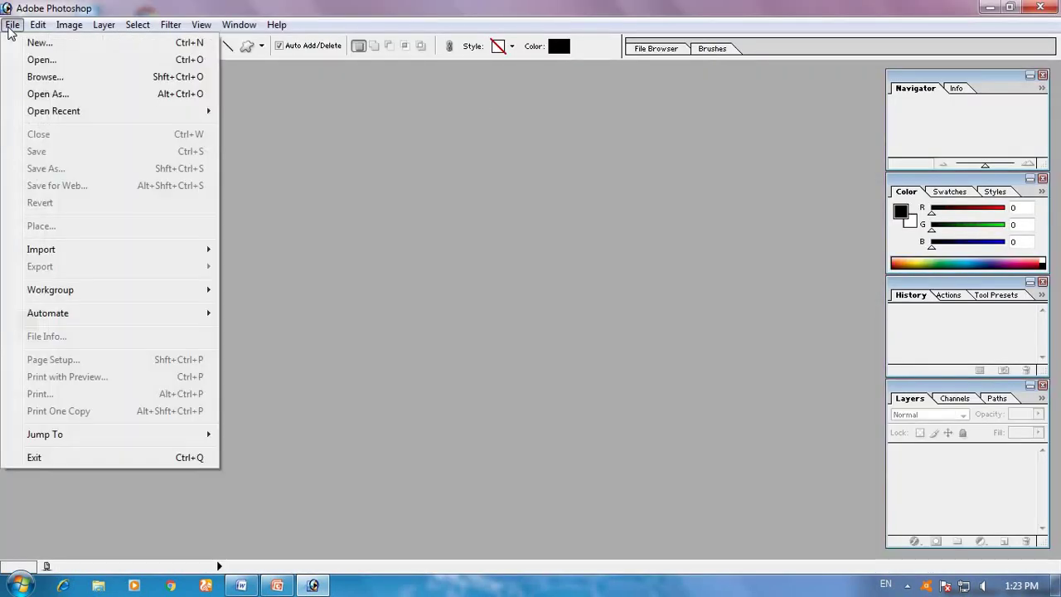
pyautogui.moveTo(30, 254)
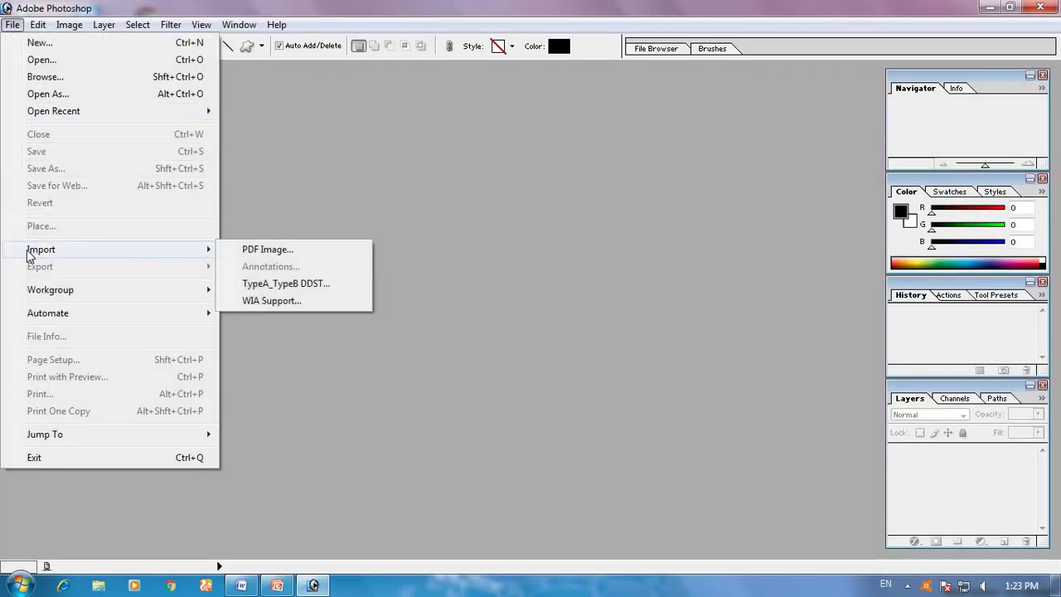
pyautogui.click(253, 291)
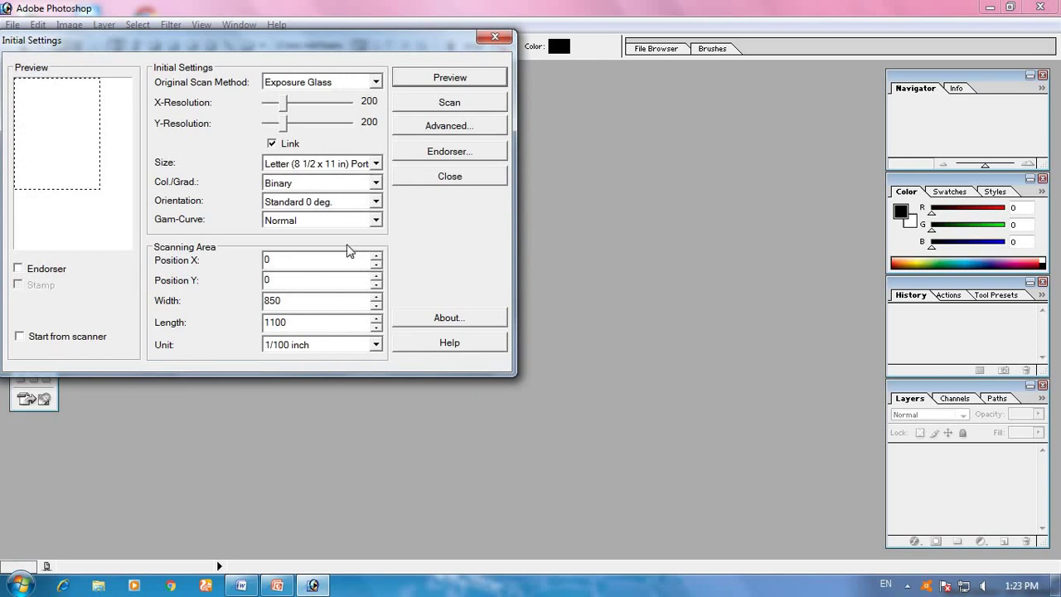
pyautogui.click(457, 103)
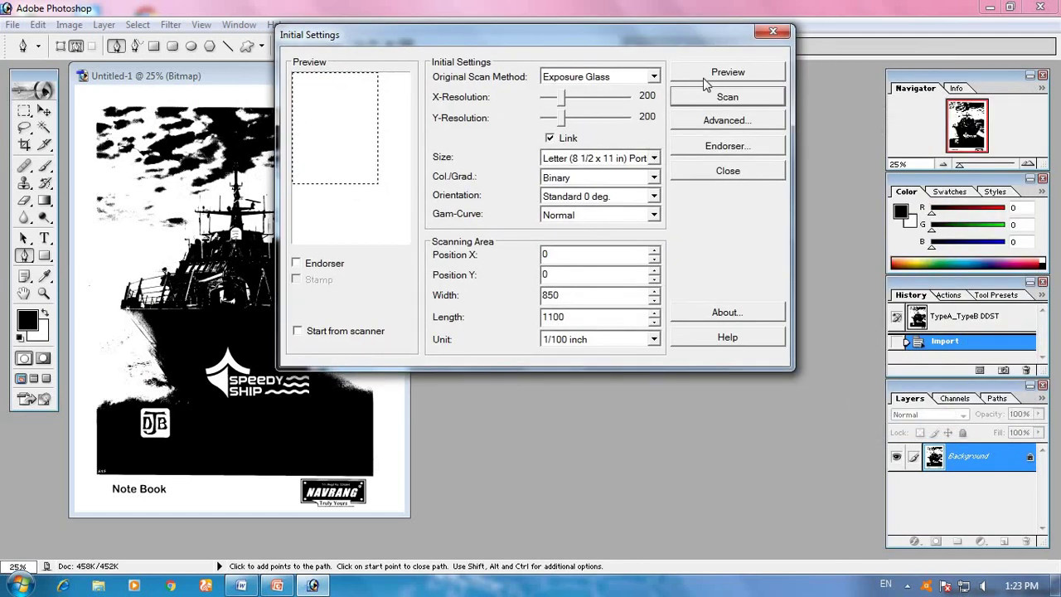
pyautogui.click(773, 35)
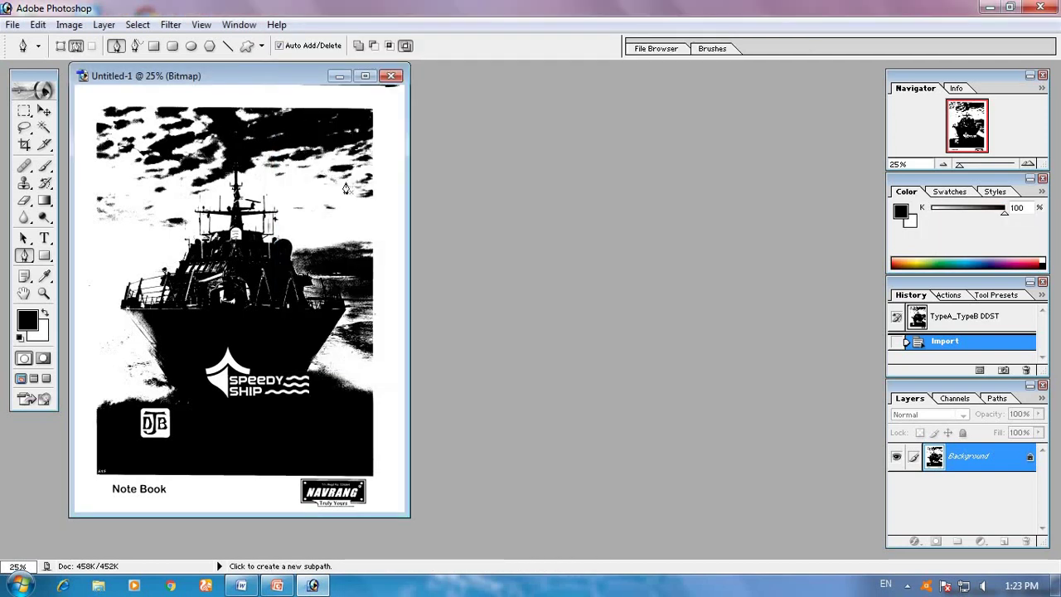
# Inspect the scanned page at closer and wider zoom levels, and exit Photoshop without saving the document
pyautogui.moveTo(138, 80); pyautogui.dragTo(289, 73)
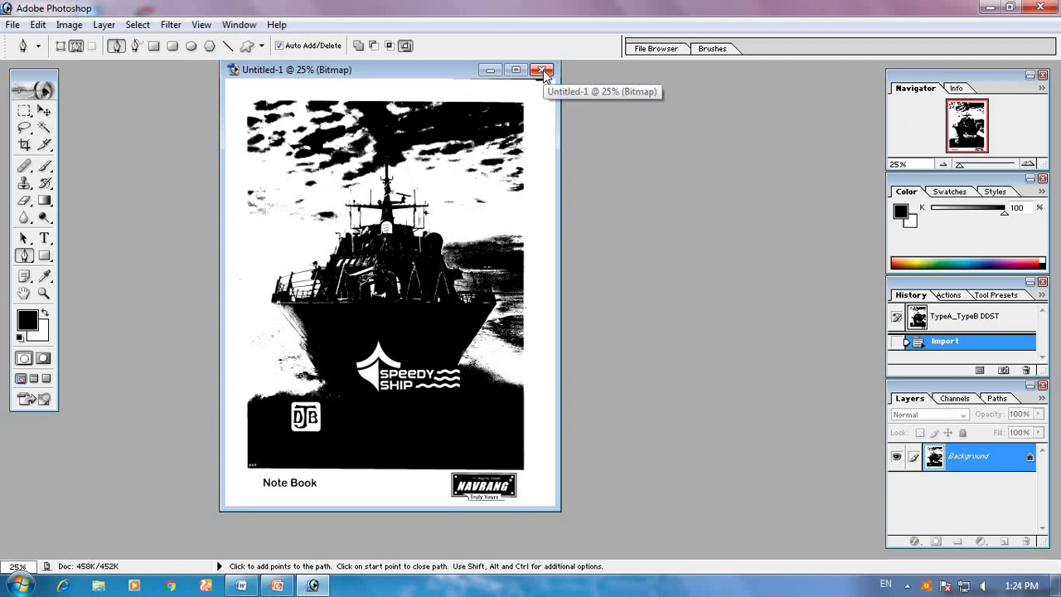
pyautogui.scroll(3, 505, 154)
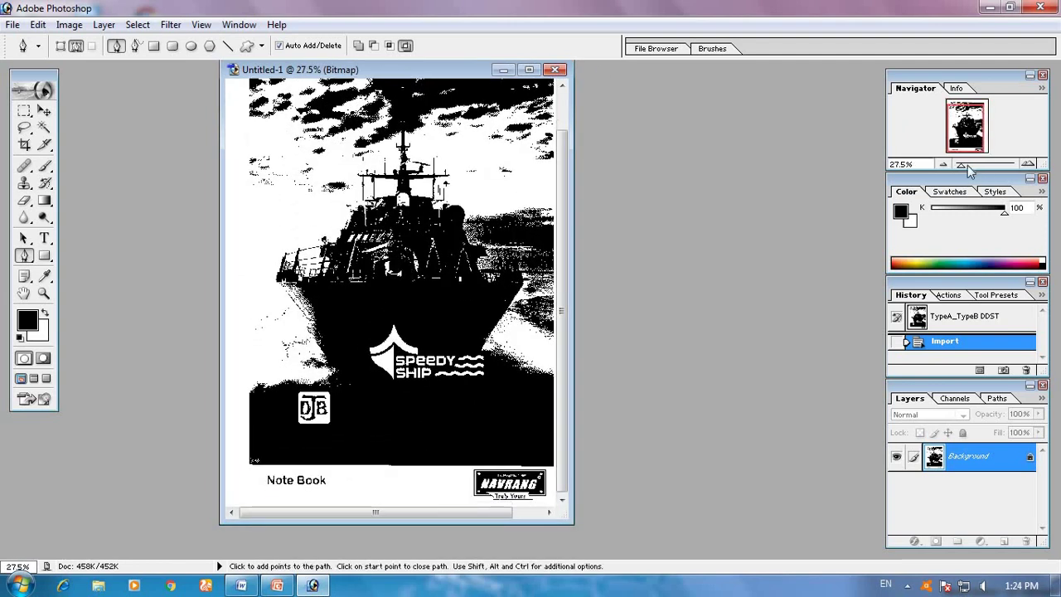
pyautogui.moveTo(968, 165)
pyautogui.mouseDown()
pyautogui.moveTo(985, 163)
pyautogui.moveTo(960, 166)
pyautogui.moveTo(973, 165)
pyautogui.mouseUp()
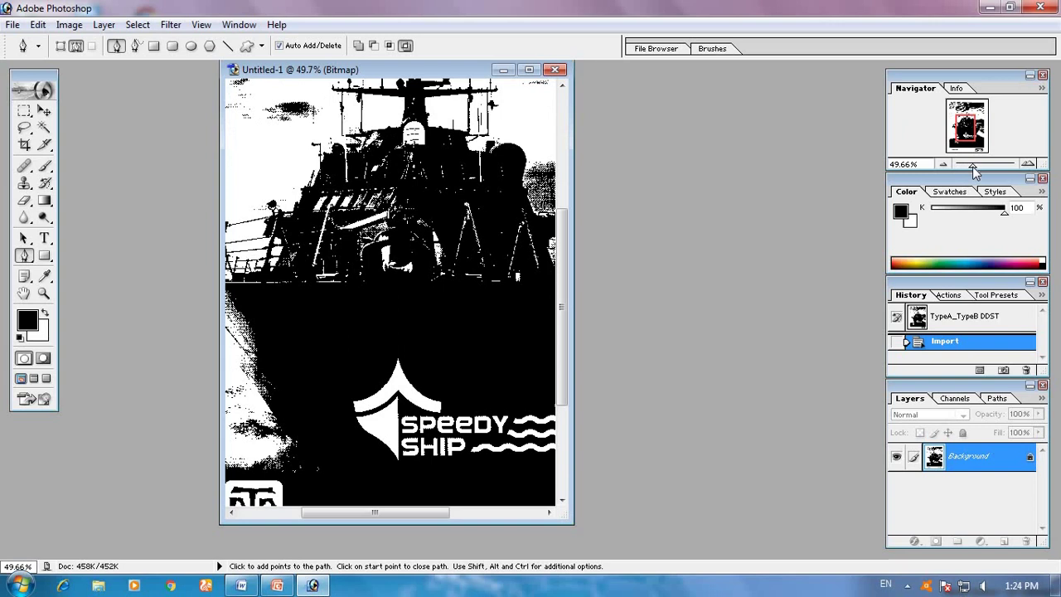
pyautogui.moveTo(975, 169); pyautogui.dragTo(956, 165)
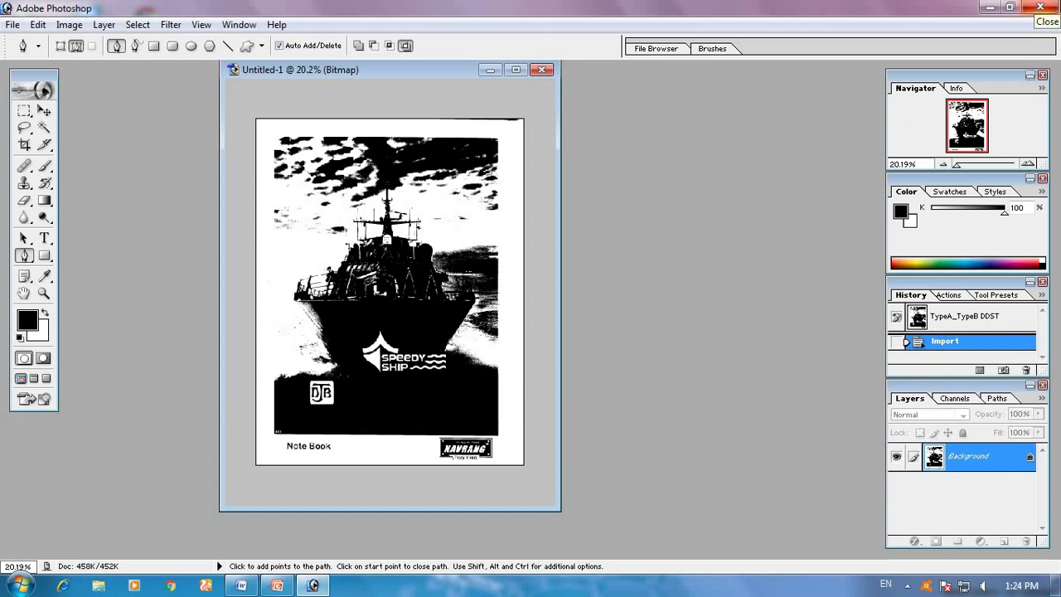
pyautogui.click(1041, 8)
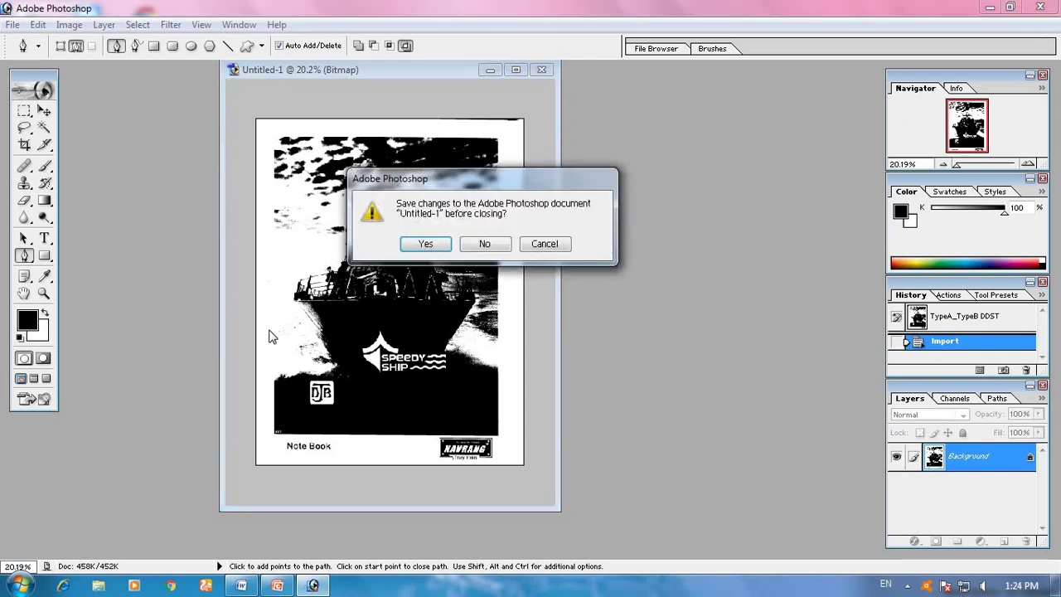
pyautogui.click(485, 244)
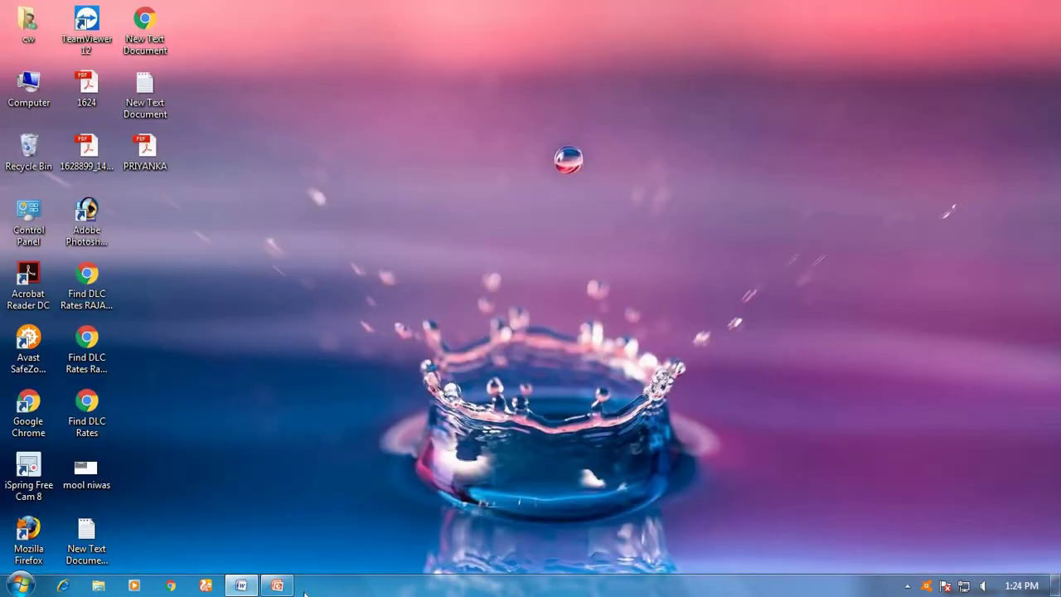
# Switch to the PowerPoint presentation and add the bullet "Now you scanner and prienter connected" to the "Click and install" slide
pyautogui.click(277, 585)
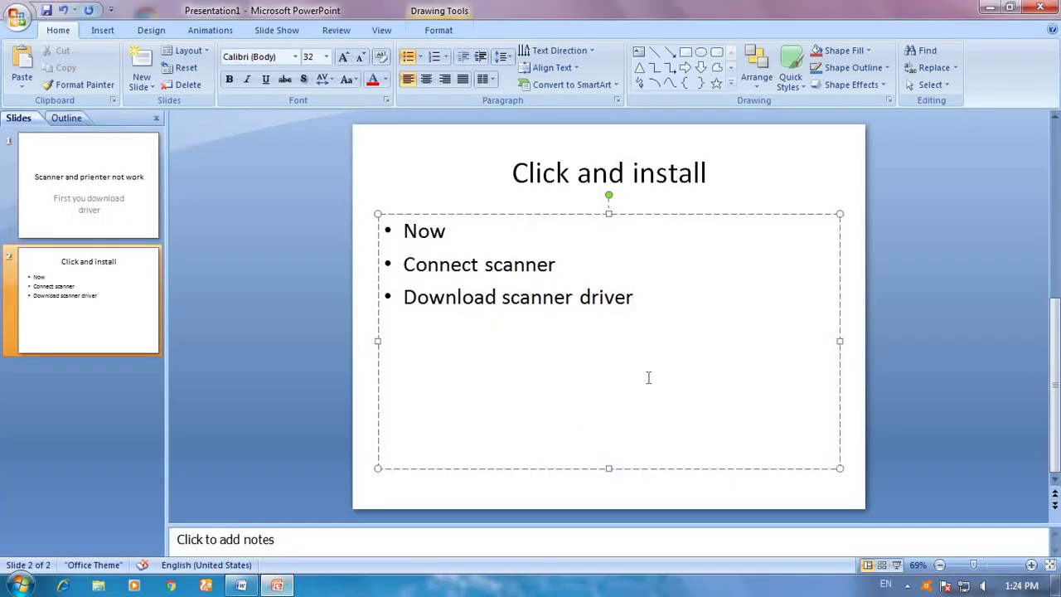
pyautogui.write('Now yo')
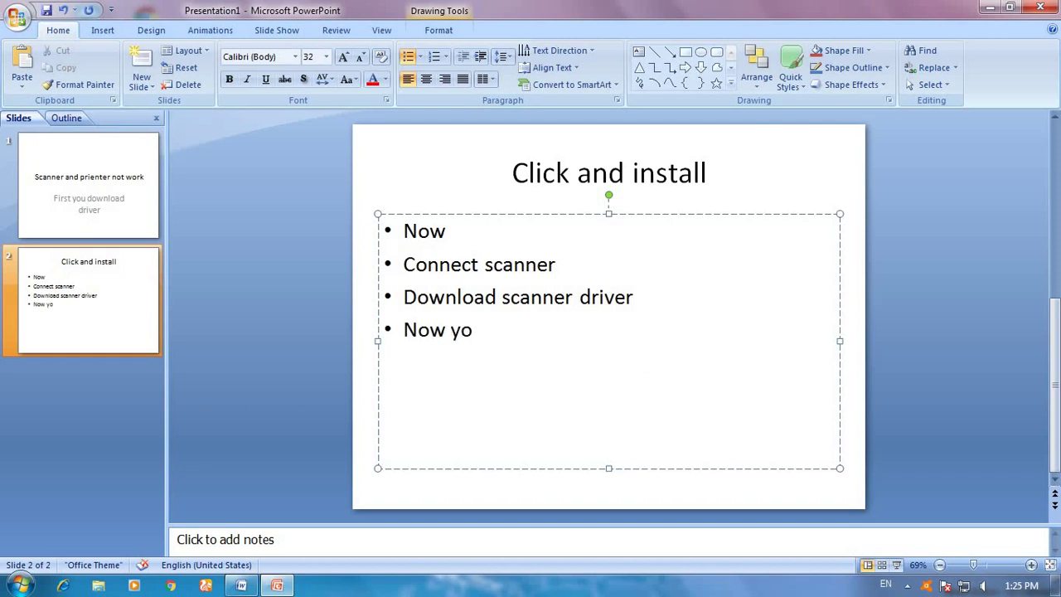
pyautogui.write('u scanner and prienter connected')
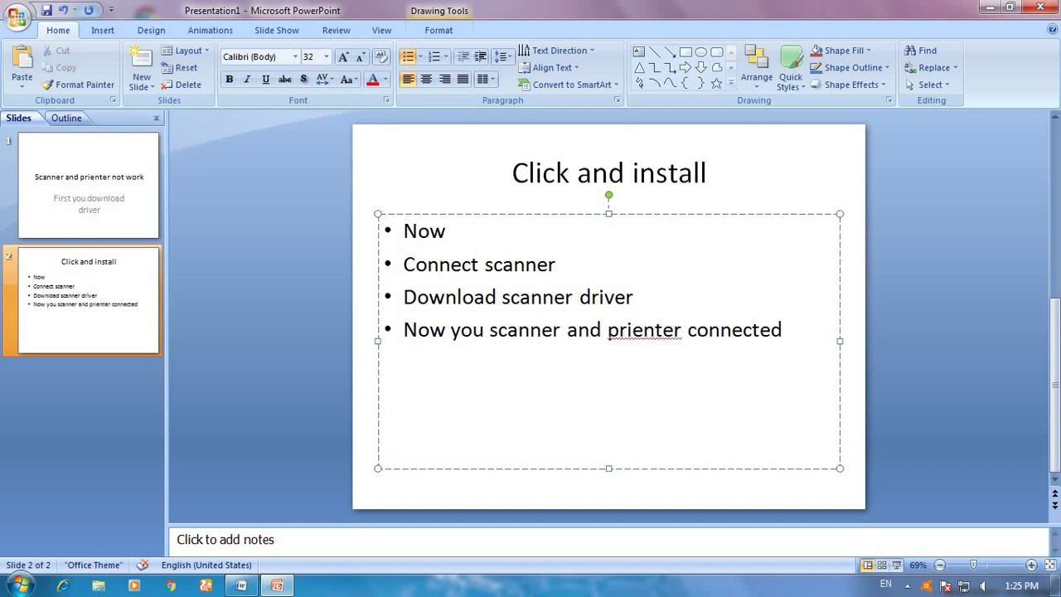